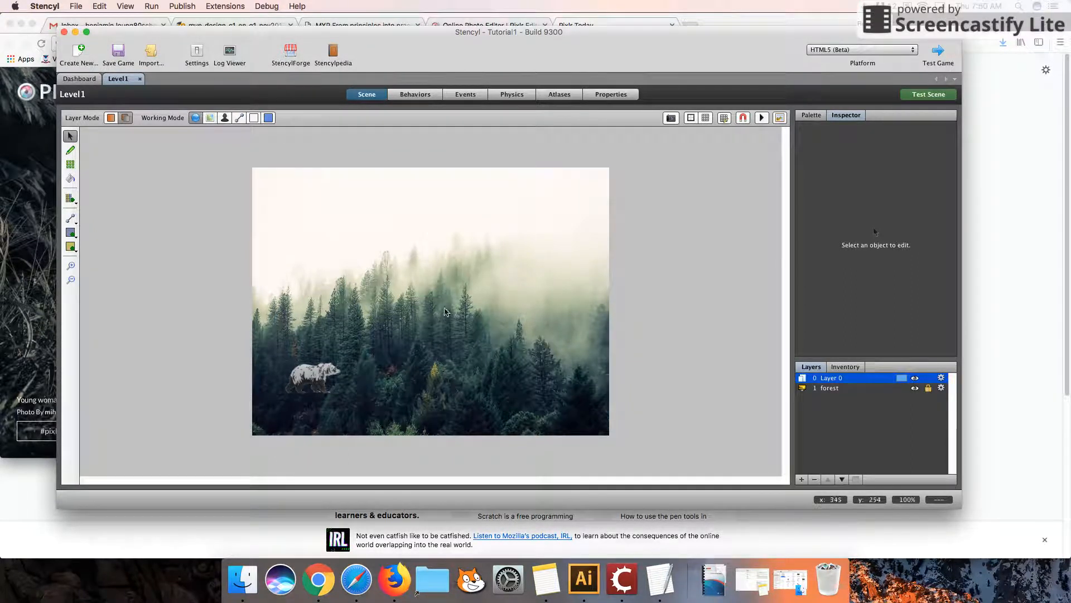
Test the Level1 scene in the browser, close the game's page and return to Stencyl.
left_click(920, 94)
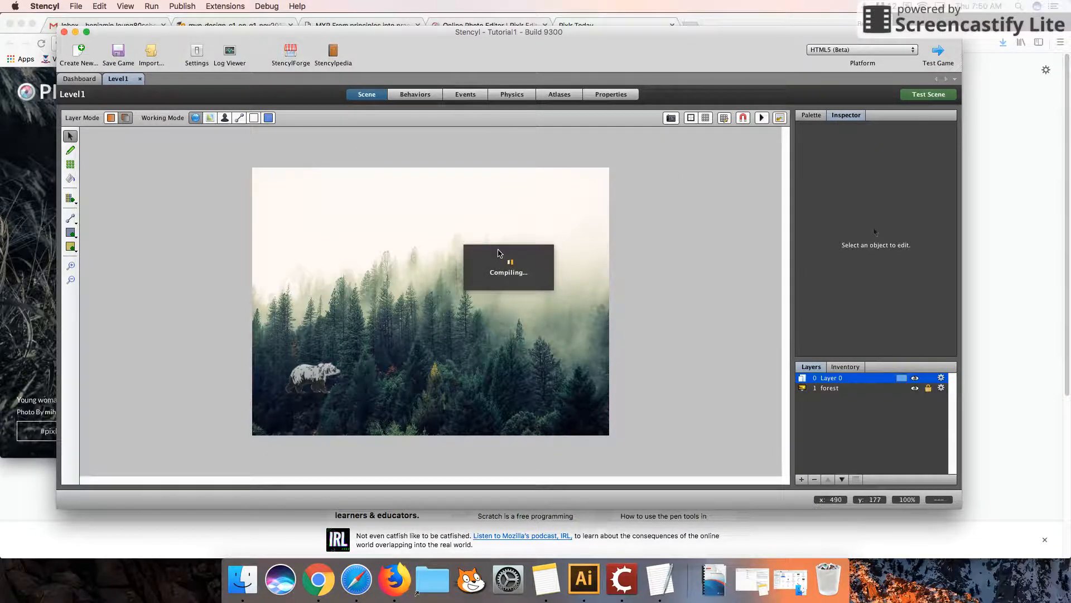
left_click_drag(394, 33, 374, 21)
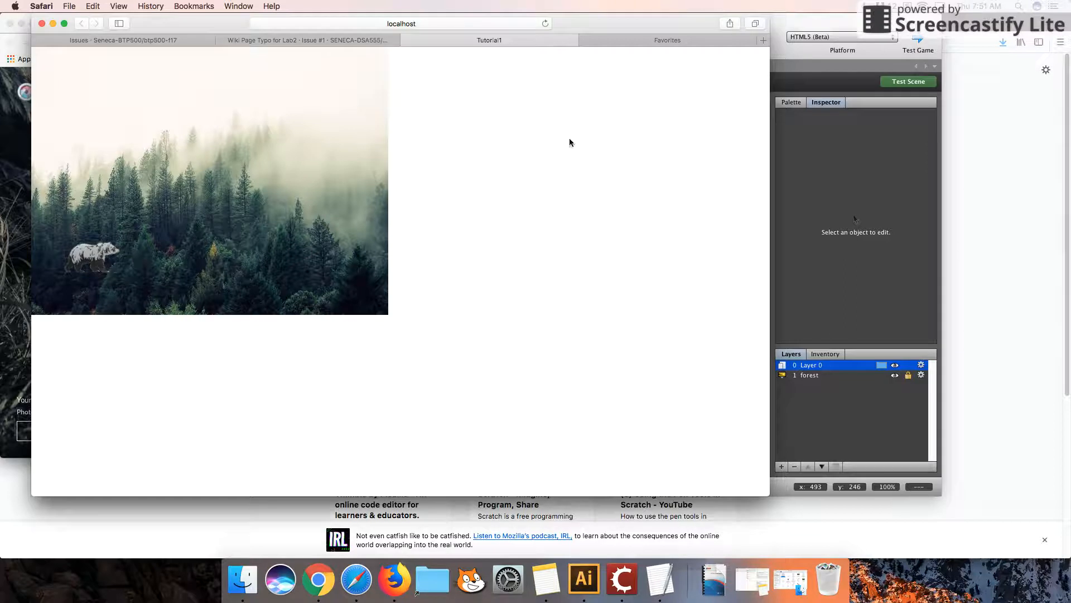
left_click(405, 40)
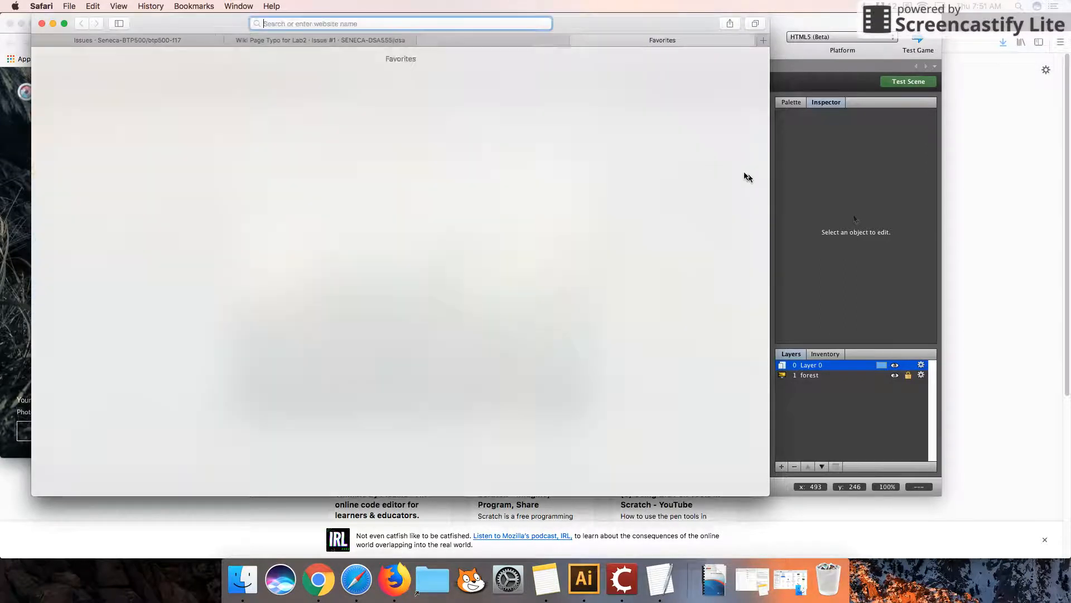
left_click(816, 216)
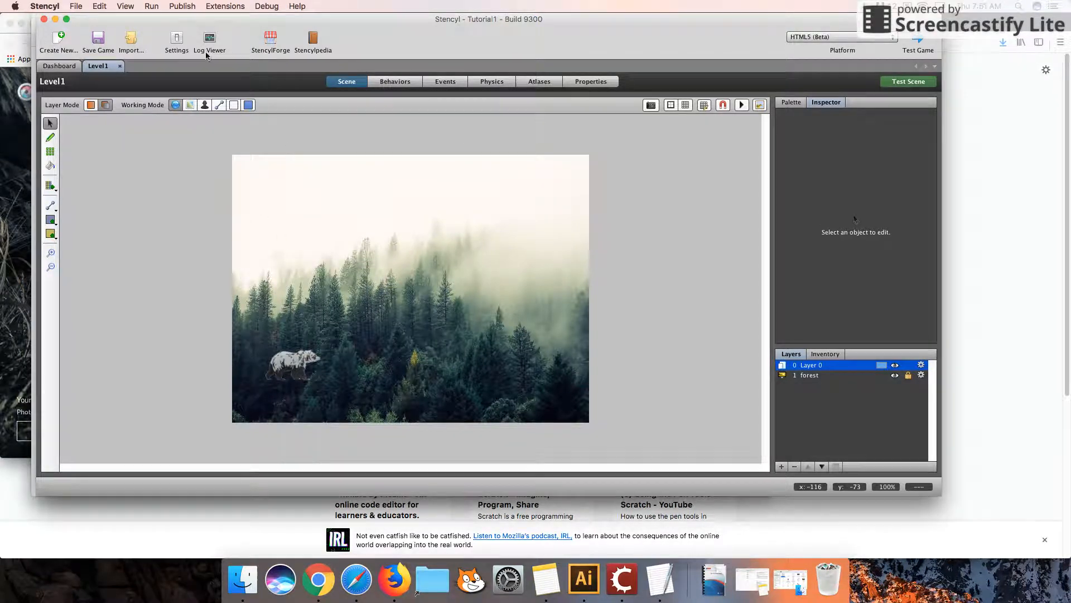
Browse the StencylForge marketplace to its tilesets and download the Stencyl Book Tileset.
left_click(74, 7)
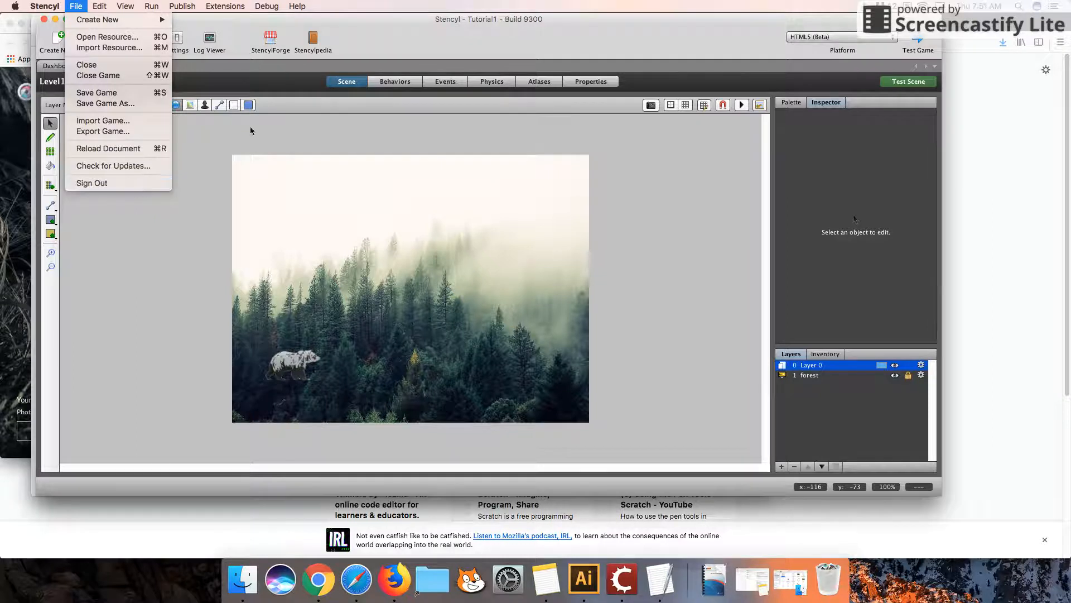
left_click(273, 46)
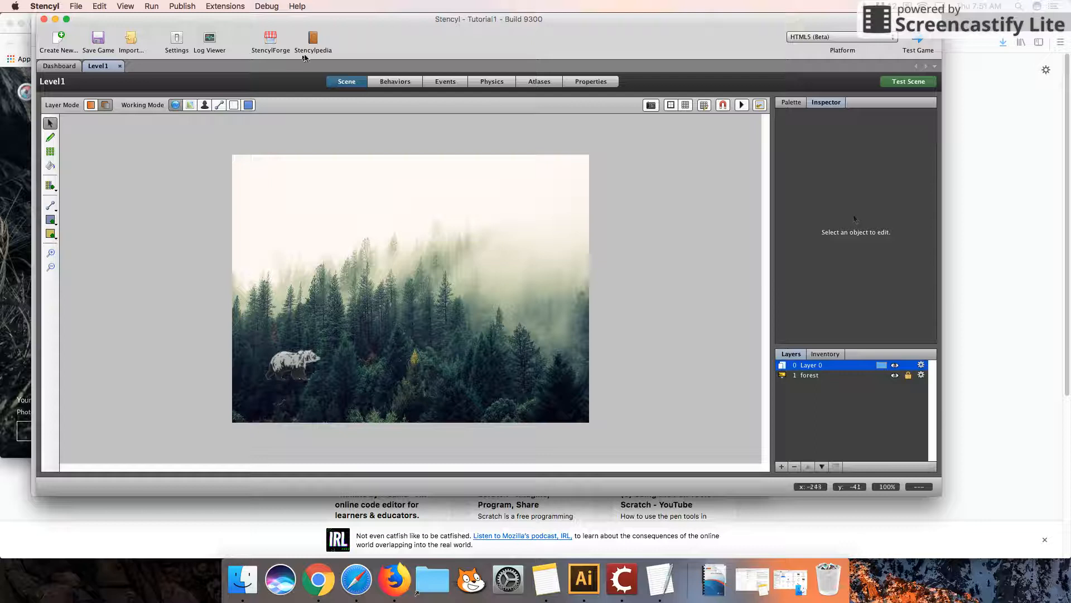
left_click(272, 38)
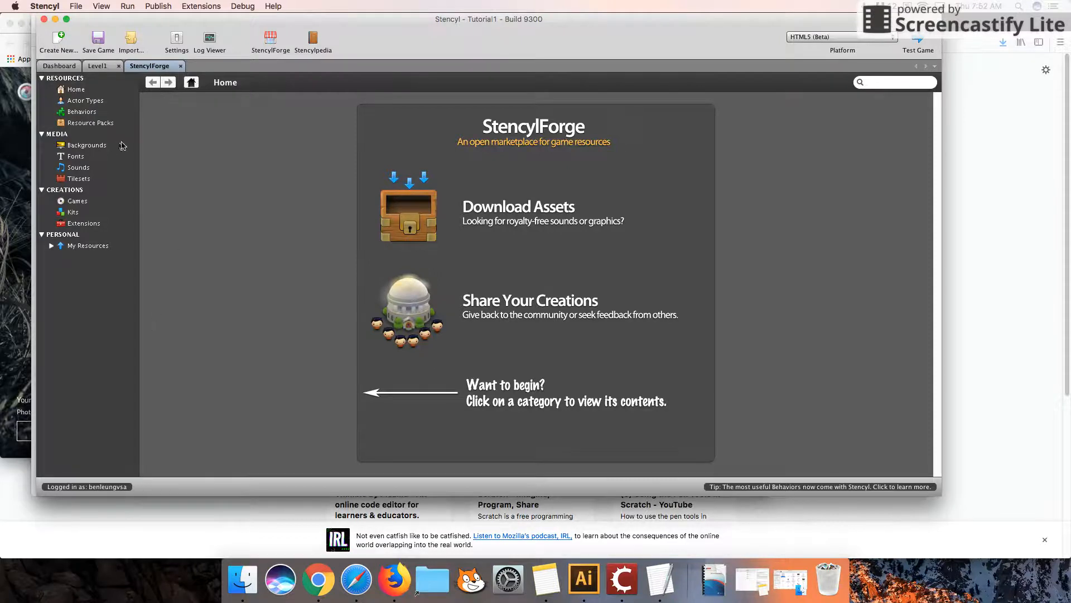
left_click(89, 101)
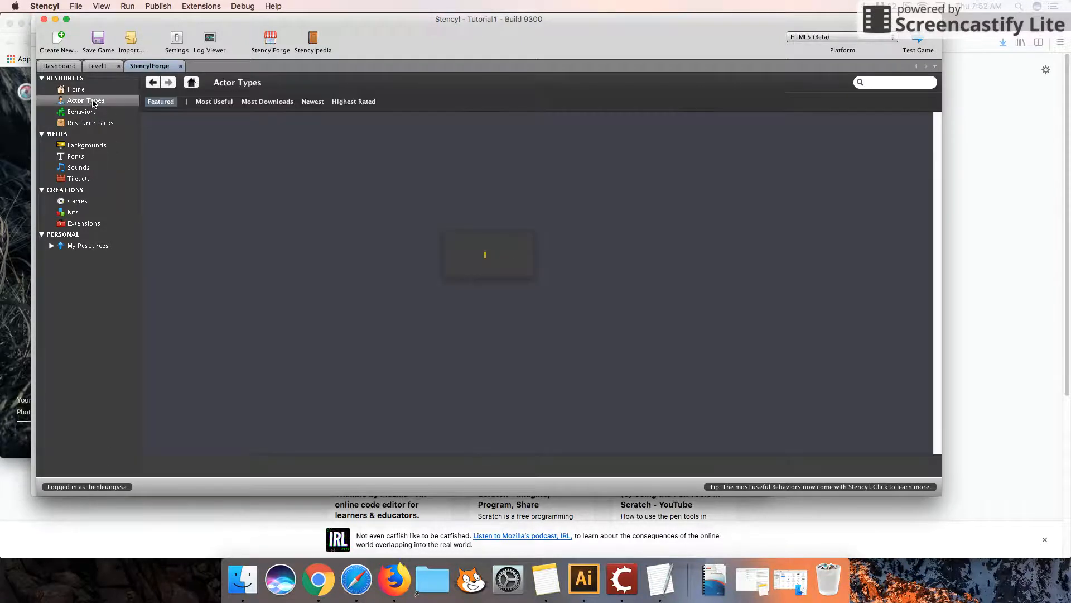
left_click(96, 122)
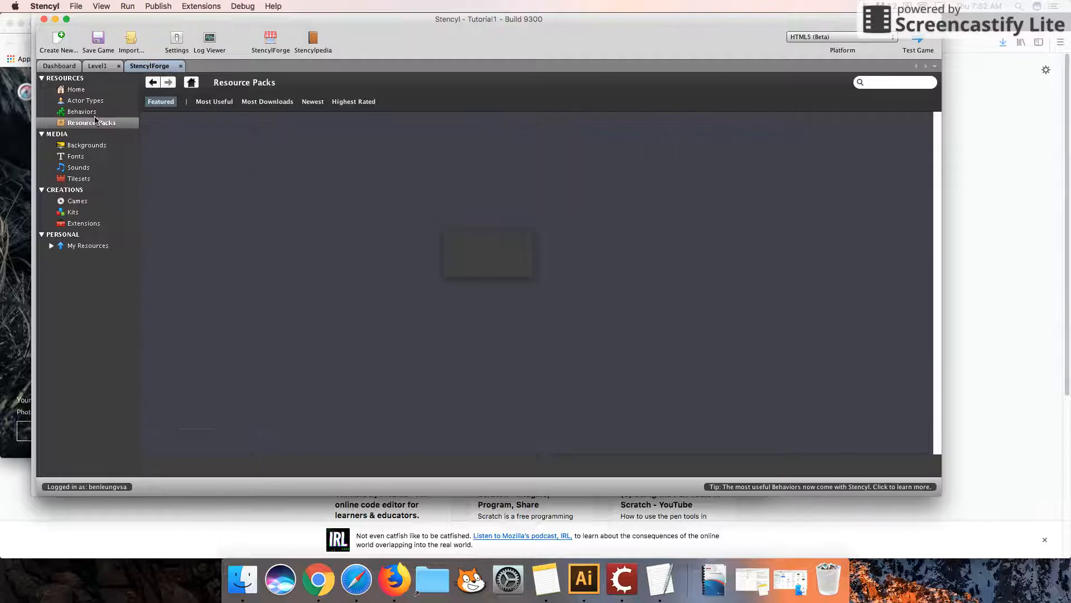
left_click(95, 145)
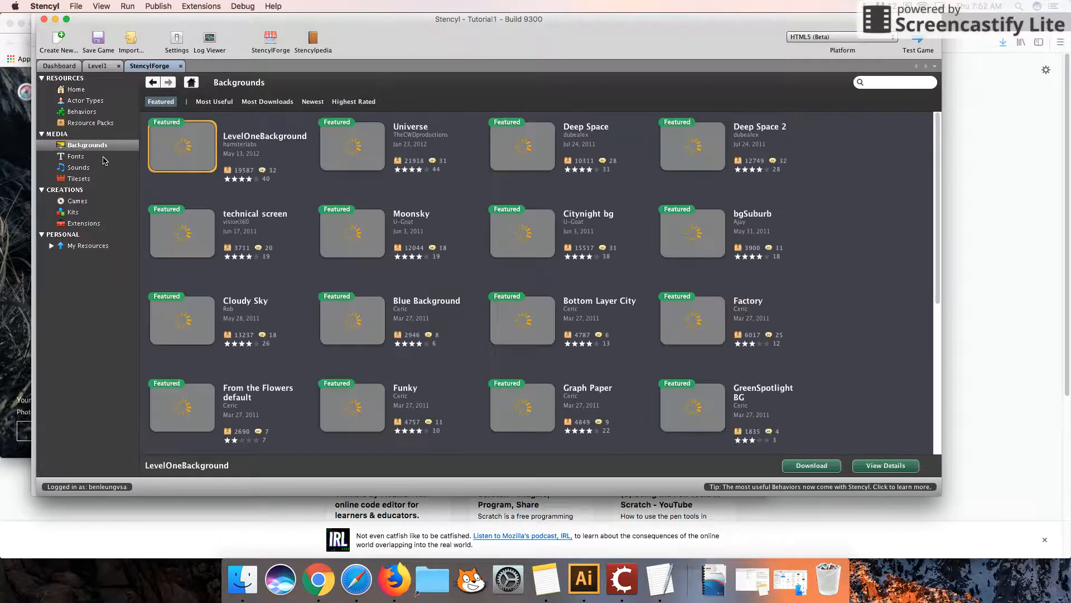
left_click(99, 179)
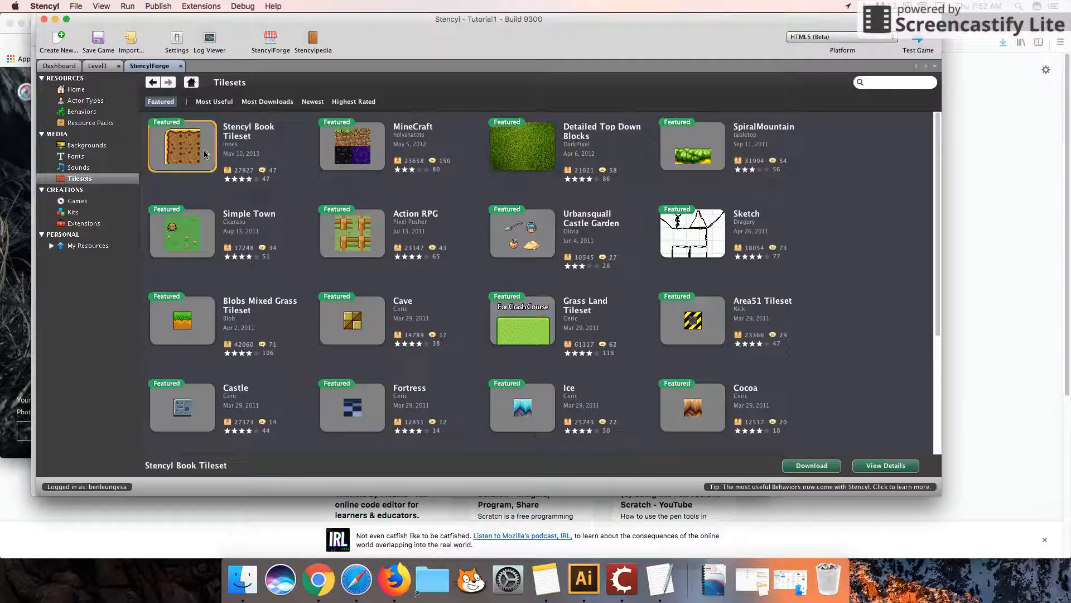
left_click(812, 469)
left_click(813, 468)
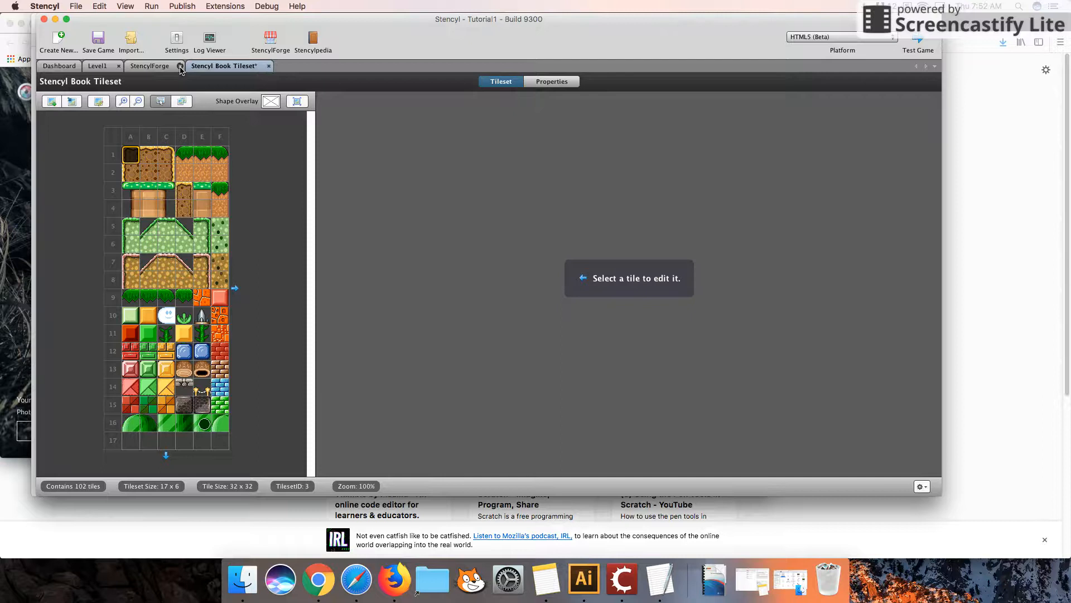
Open the Stencyl Book Tileset from the dashboard's tileset resources, then save and close it.
left_click(162, 70)
left_click(107, 71)
left_click(70, 70)
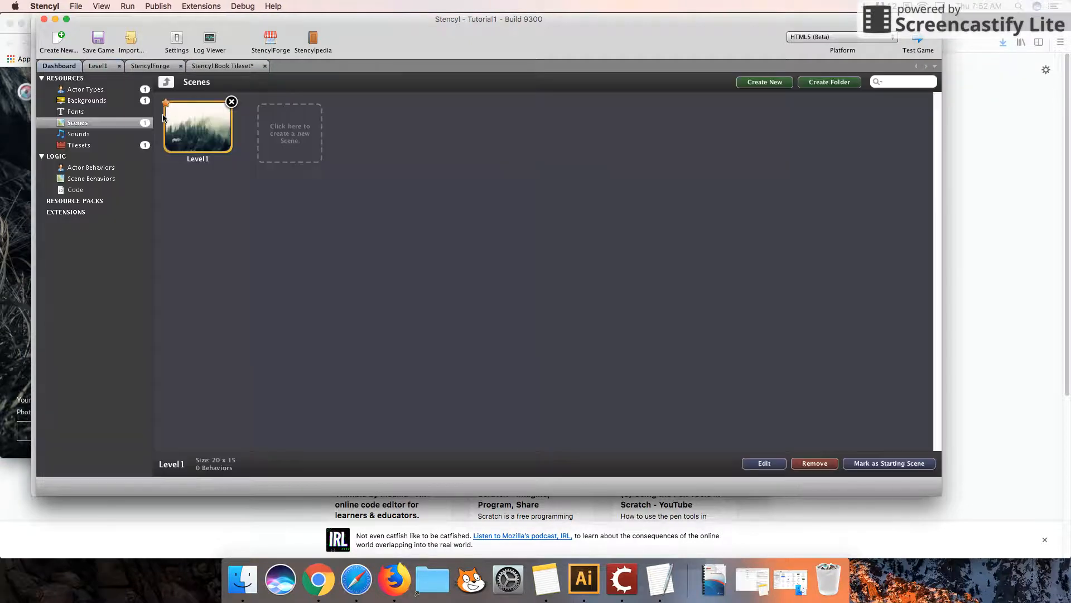
left_click(120, 102)
left_click(103, 123)
left_click(106, 145)
double_click(195, 135)
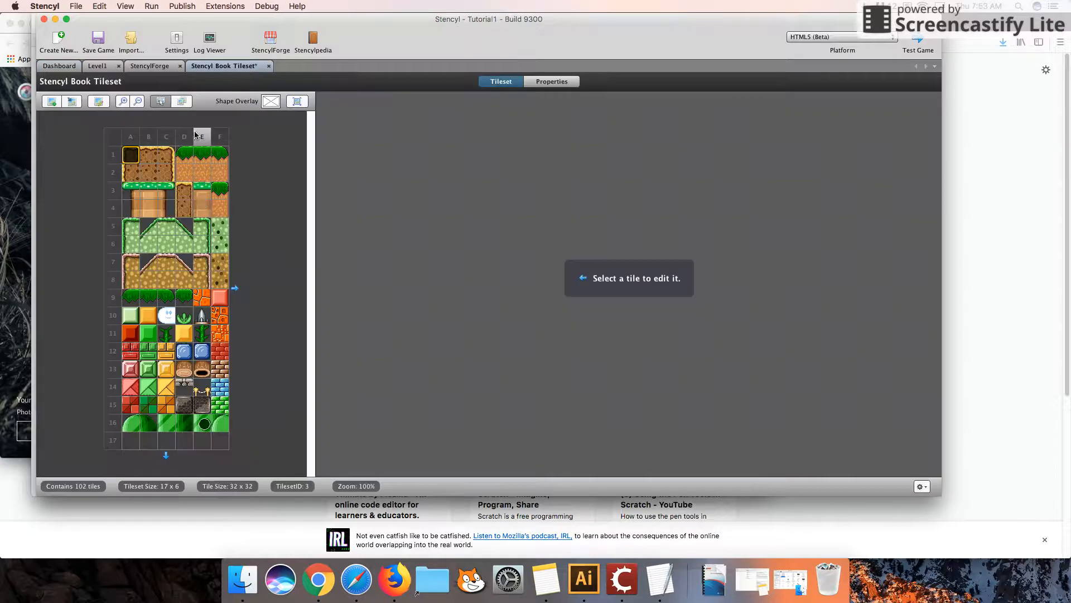
left_click(269, 66)
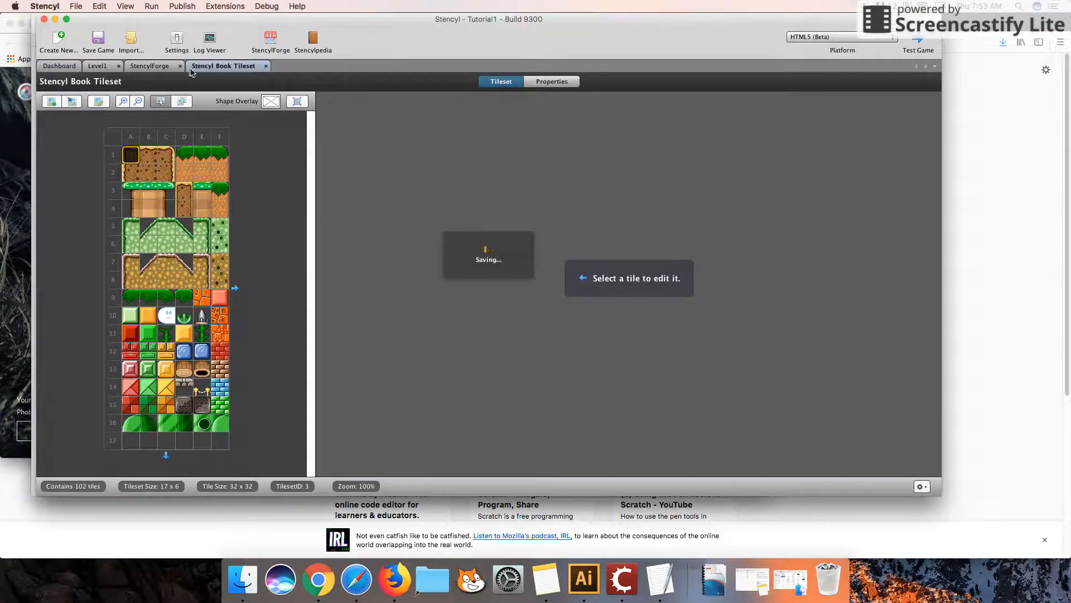
In the Level1 scene, paint a full-width row of grass-topped tiles beneath the bear, one row above the scene's lower edge.
left_click(102, 71)
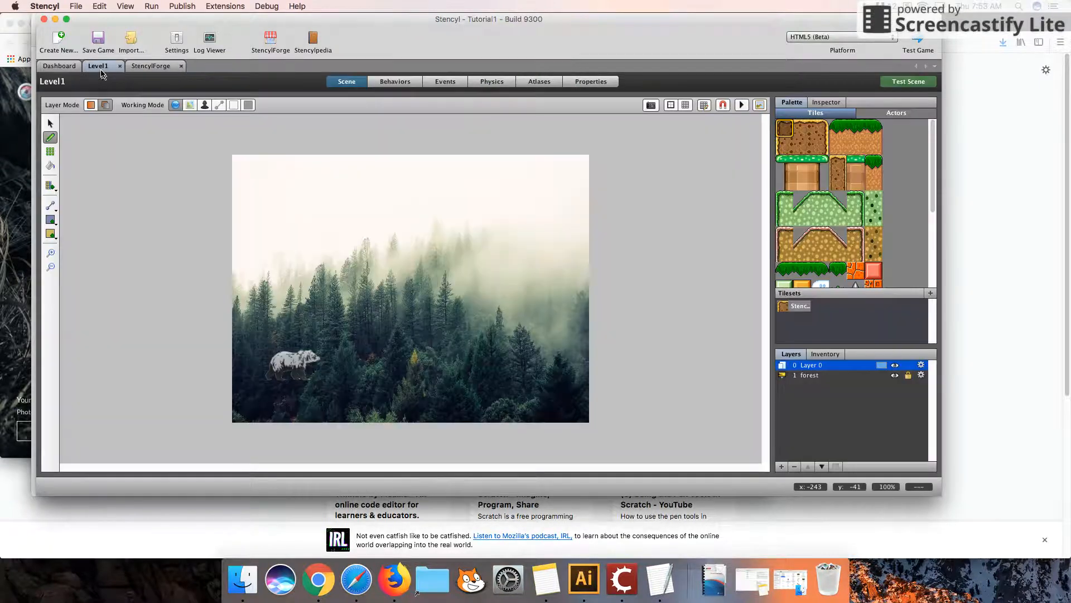
left_click(915, 115)
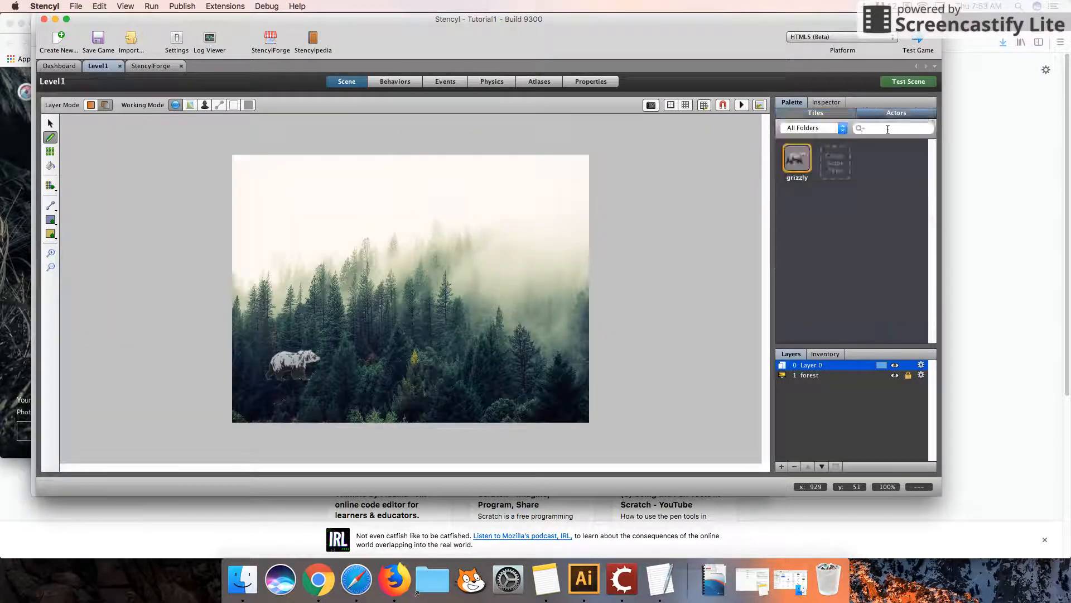
left_click(829, 115)
left_click(885, 115)
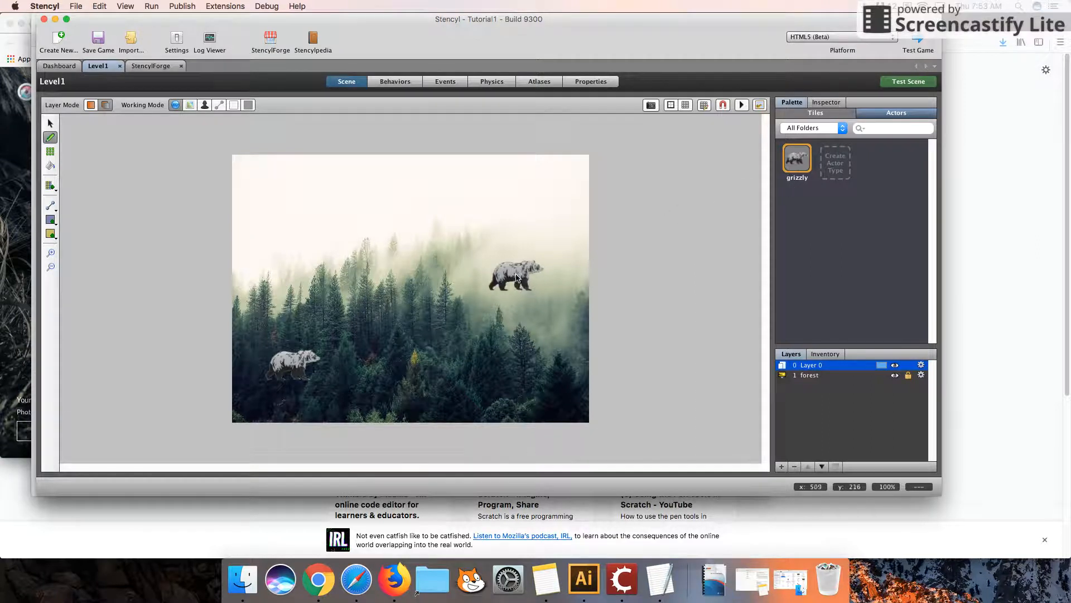
left_click(836, 115)
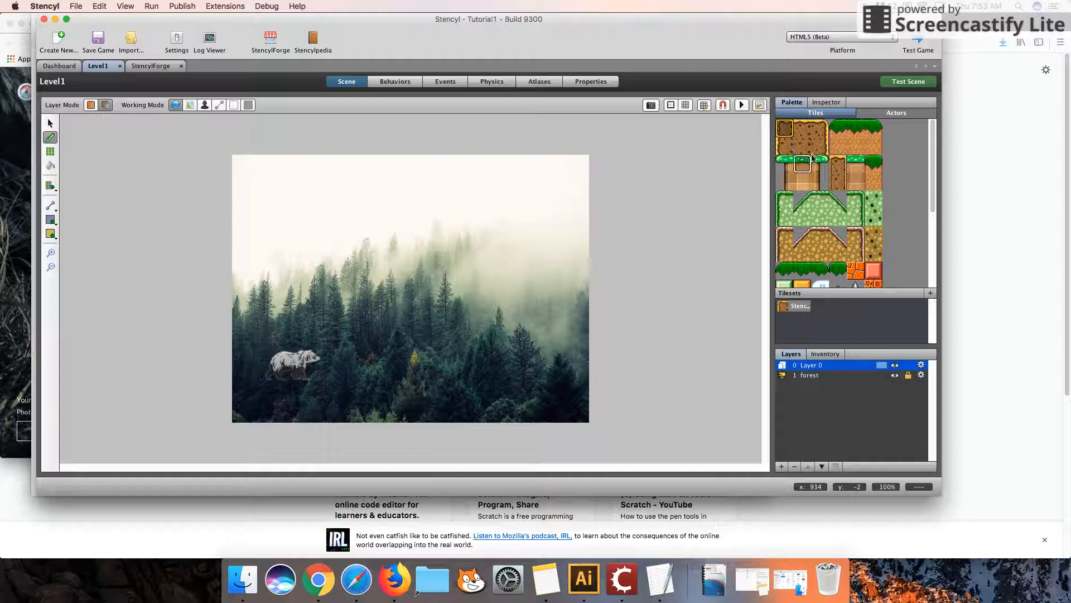
left_click(858, 133)
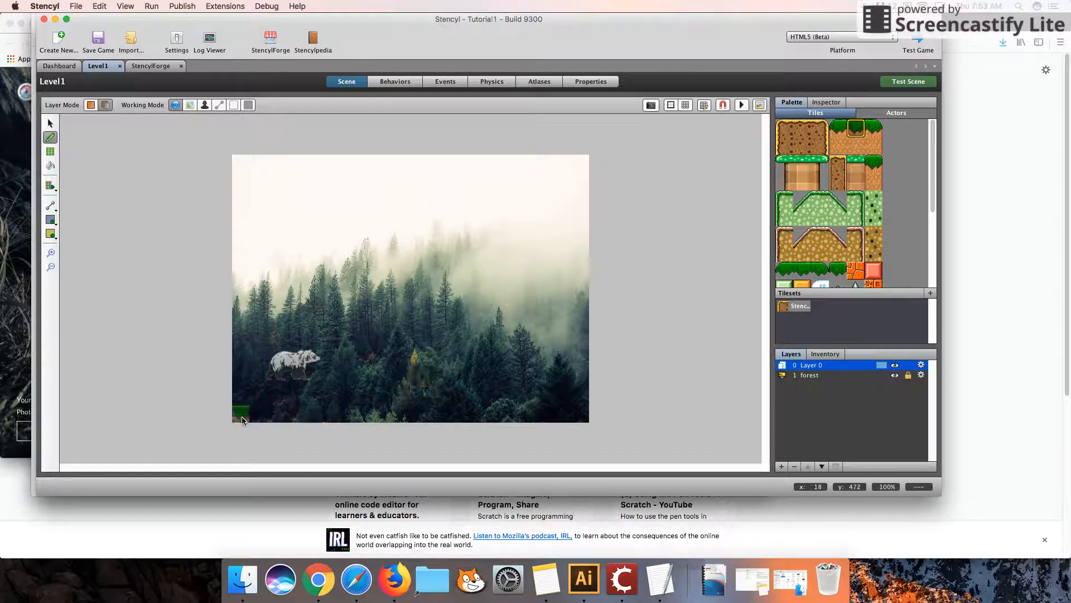
left_click_drag(240, 397, 583, 393)
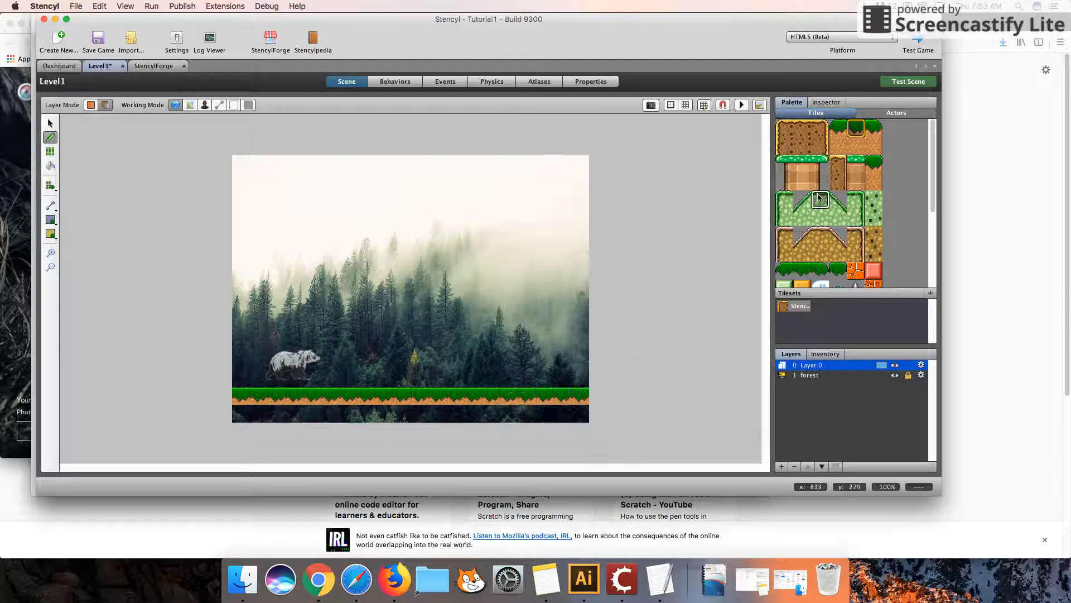
Paint a full-width row of plain dirt tiles under the grass along the scene's lower edge and return to the selection tool.
left_click(856, 146)
mouse_move(593, 413)
left_mouse_down()
mouse_move(370, 429)
mouse_move(414, 423)
mouse_move(222, 413)
left_mouse_up()
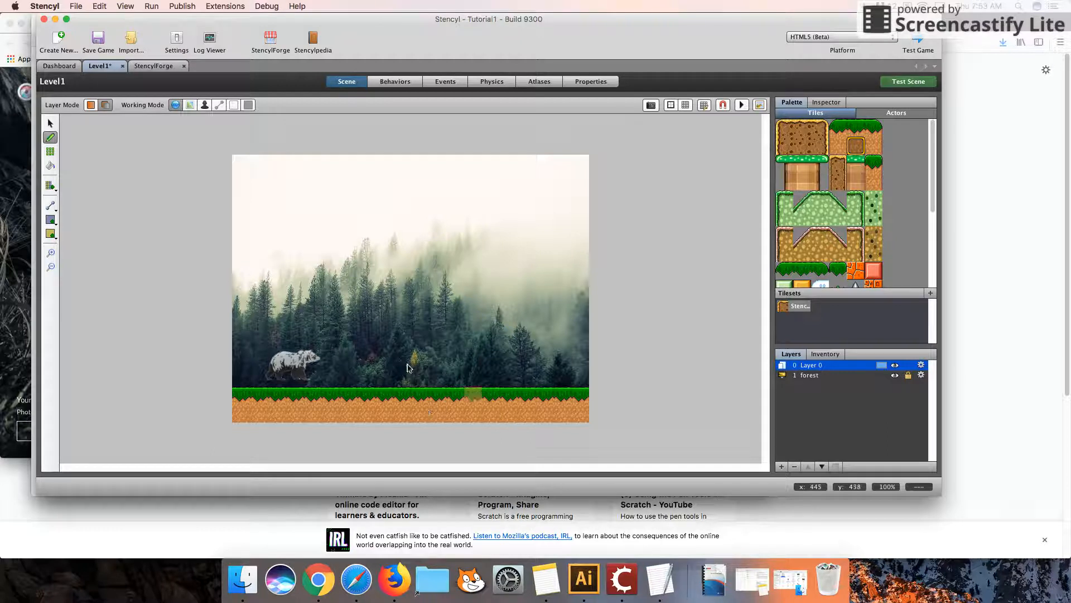
left_click(51, 123)
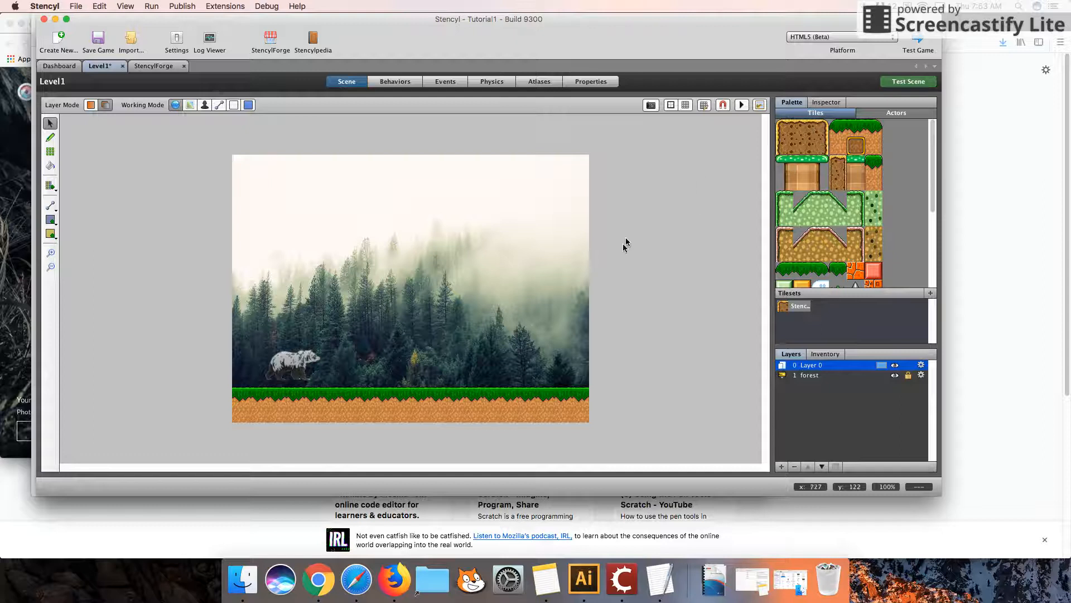
Test the game in the browser to check the new ground tiles, then return to Stencyl.
left_click(918, 39)
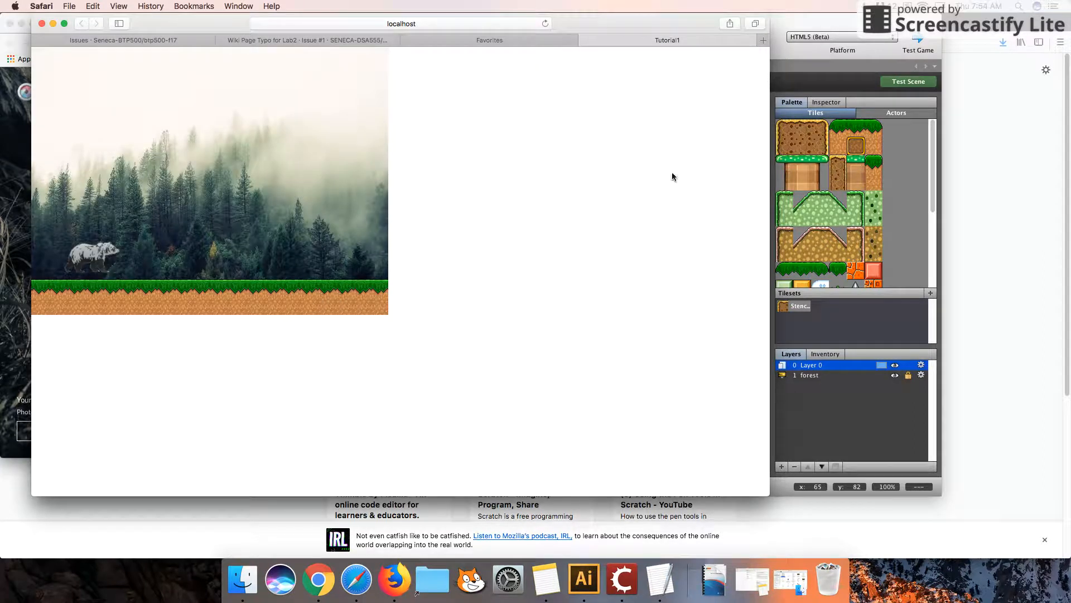
left_click(796, 61)
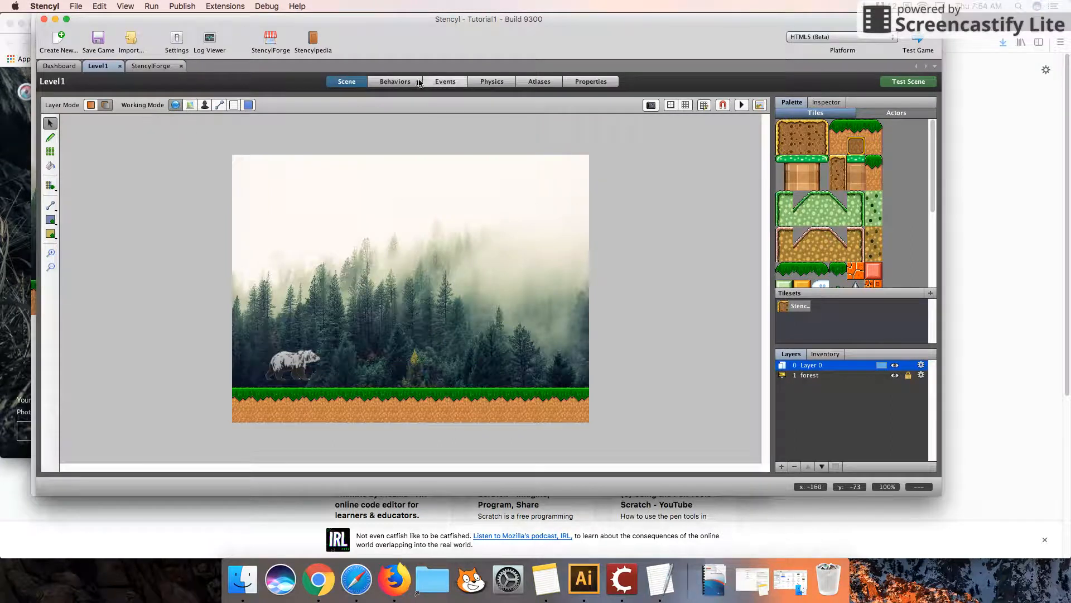
Open the grizzly actor type for editing from the dashboard's resources.
left_click(61, 66)
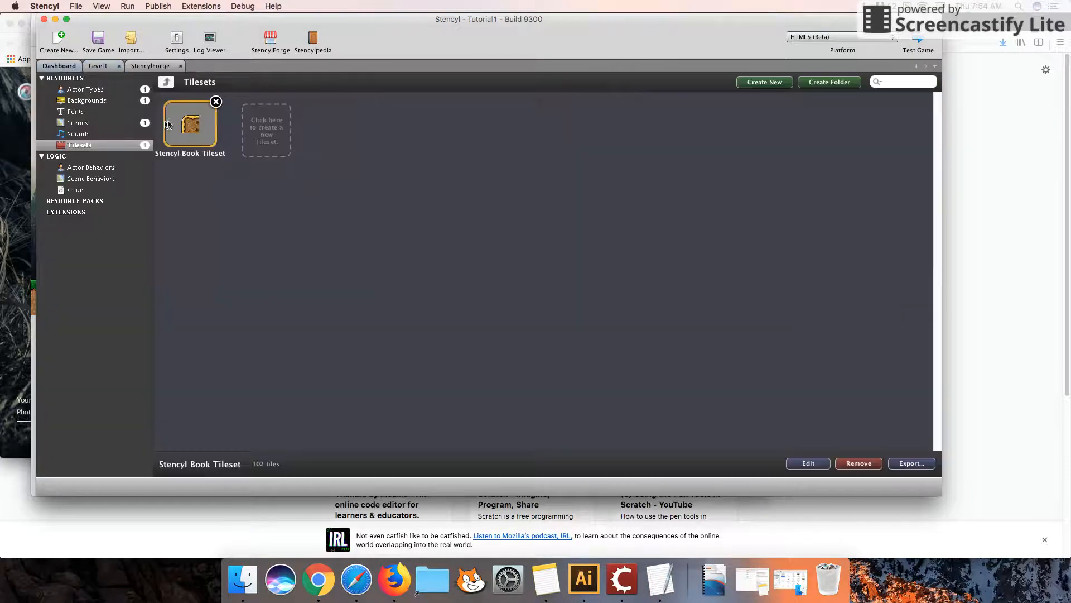
left_click(129, 101)
left_click(128, 89)
double_click(195, 130)
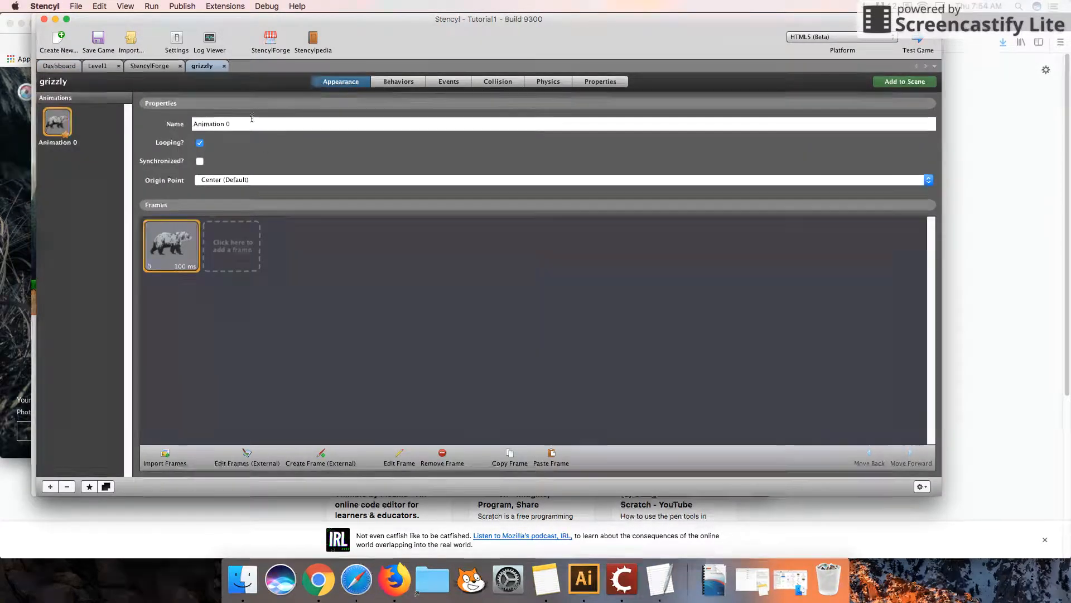
Attach the Jump and Run Movement behavior from the library's Controls category to the grizzly actor type.
left_click(400, 82)
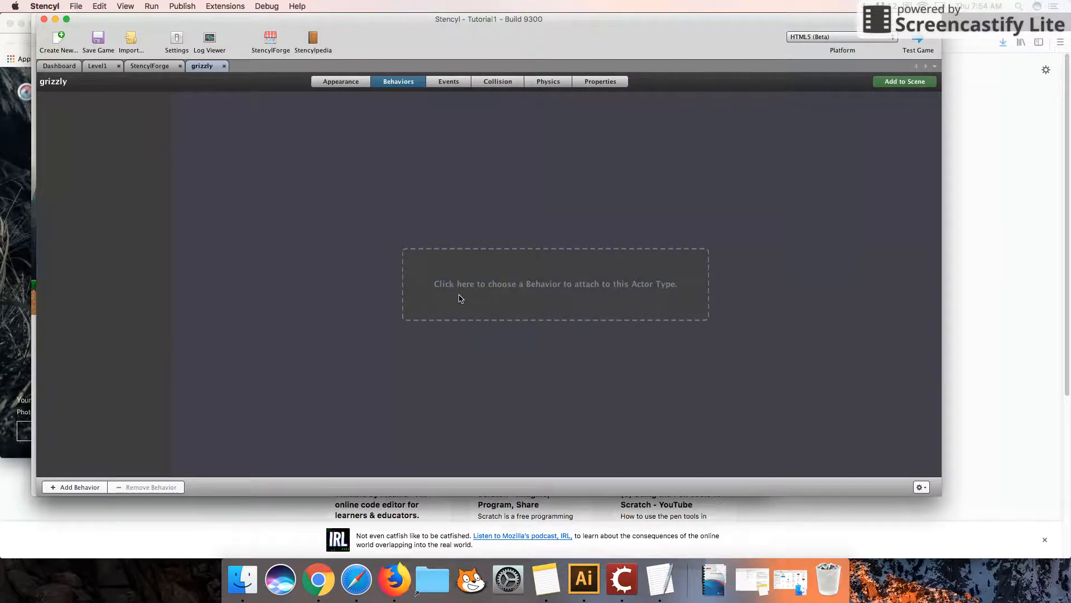
left_click(447, 318)
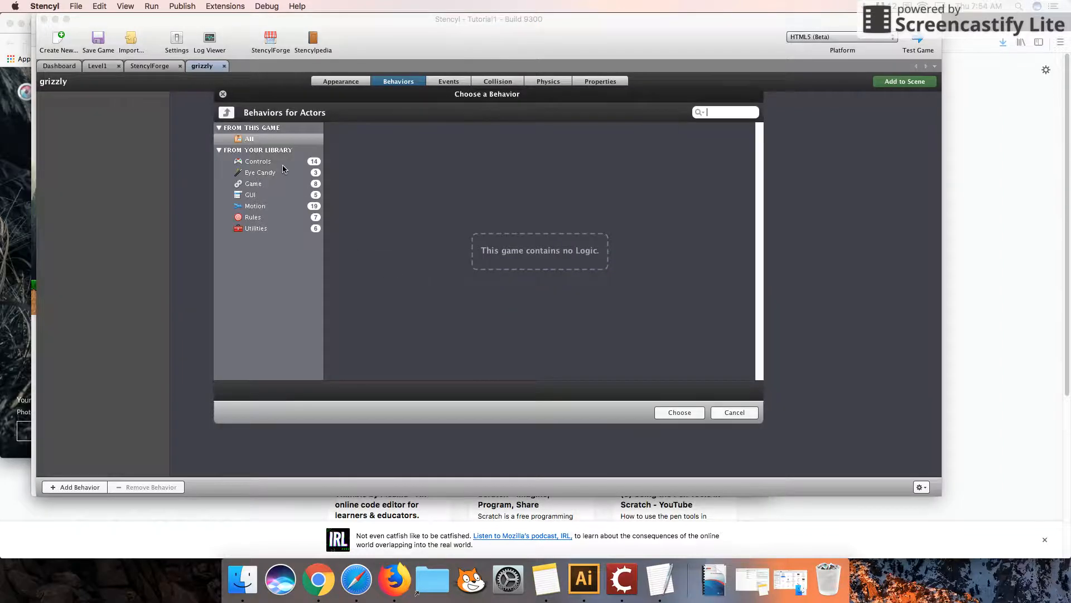
left_click(262, 162)
scroll(433, 252, "down", 5)
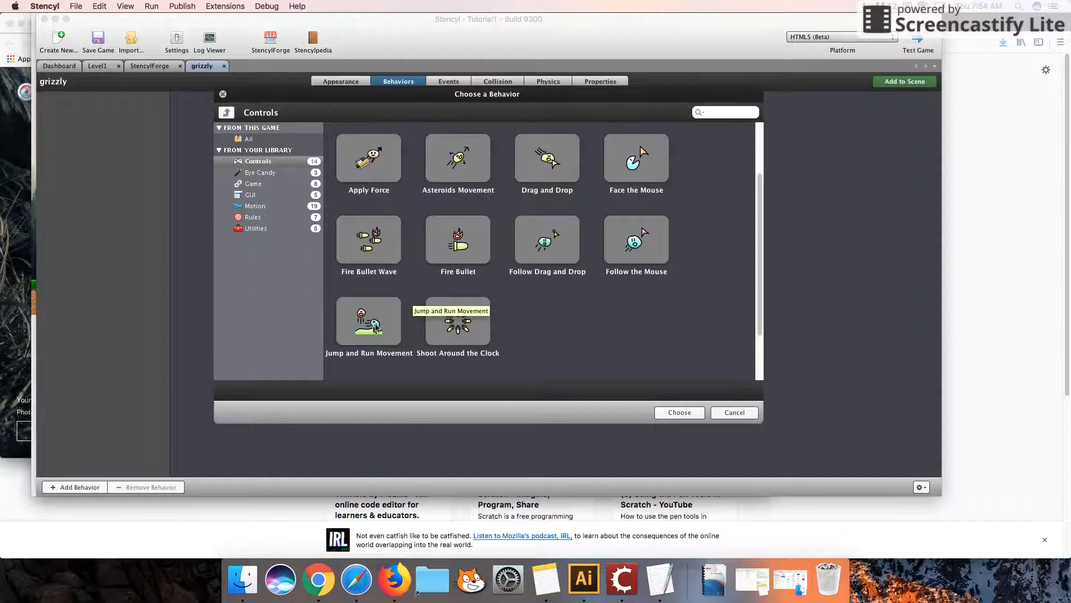
left_click(367, 334)
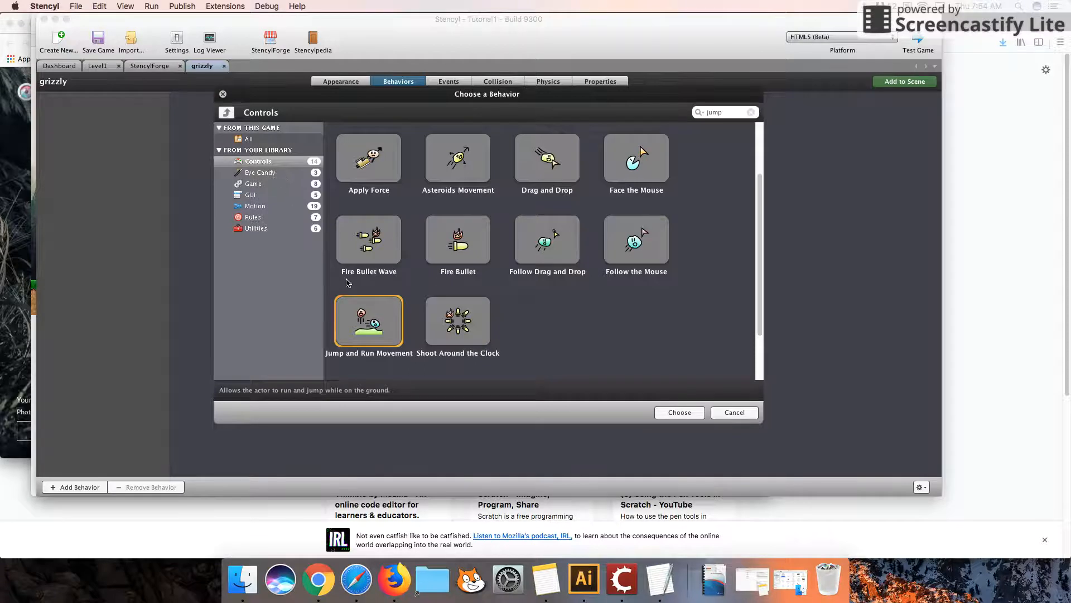
left_click(267, 174)
left_click(264, 188)
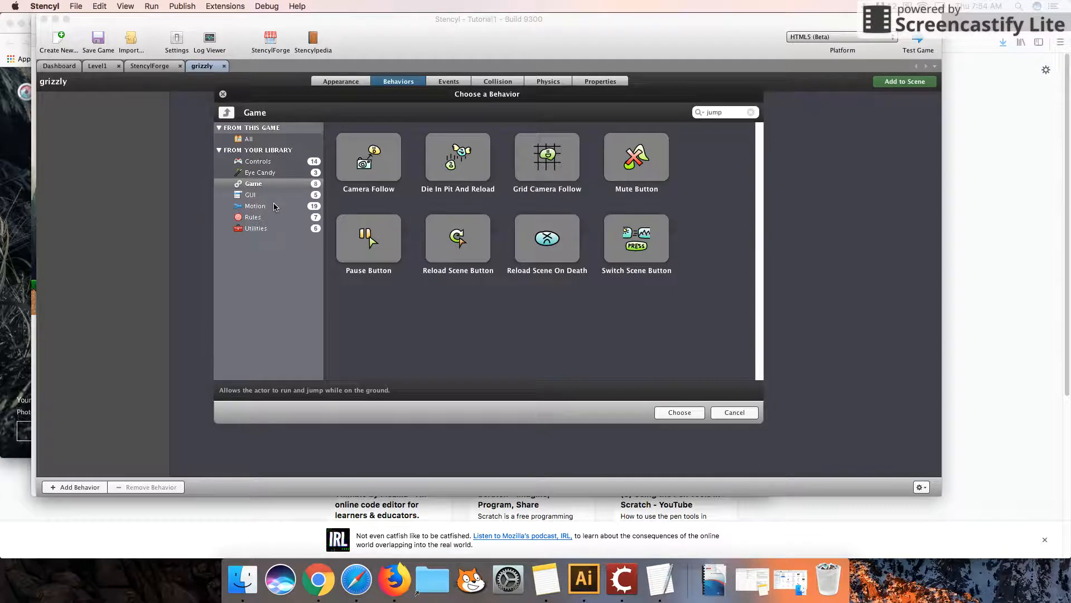
left_click(273, 163)
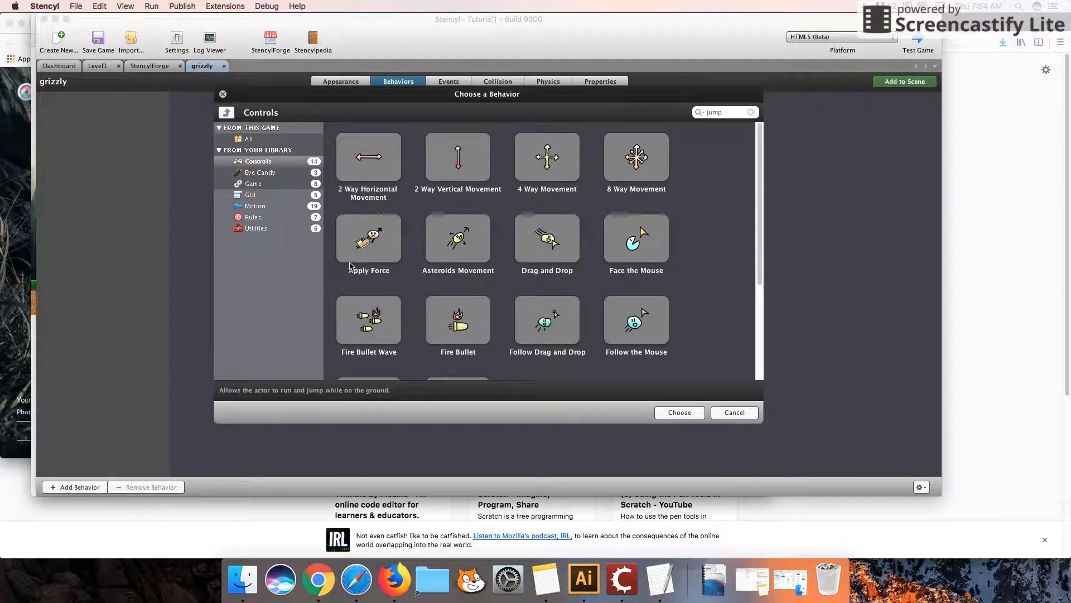
scroll(396, 260, "down", 3)
left_click(363, 258)
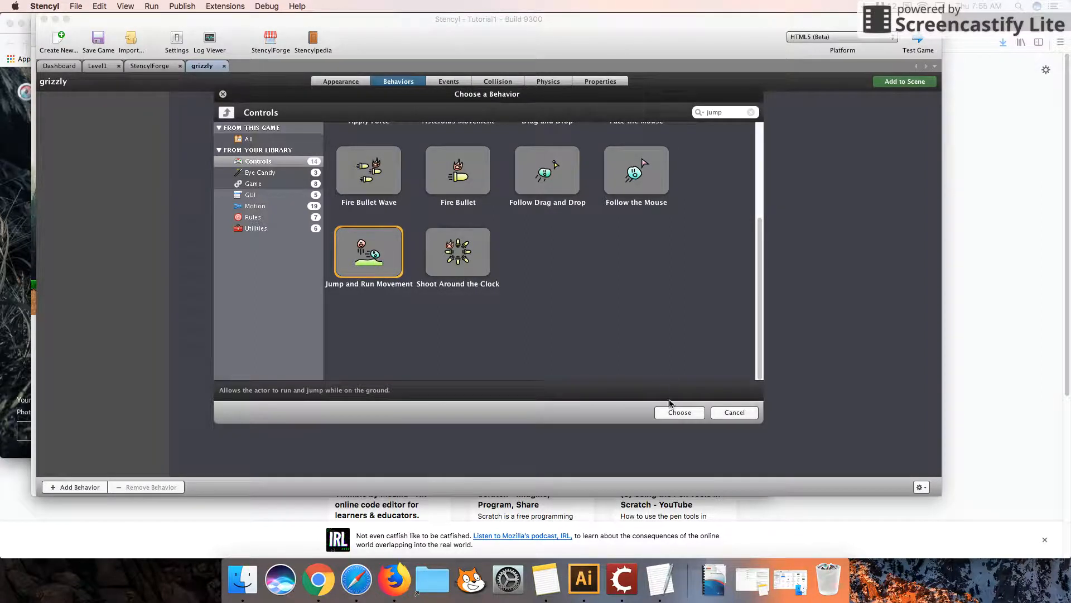
left_click(680, 412)
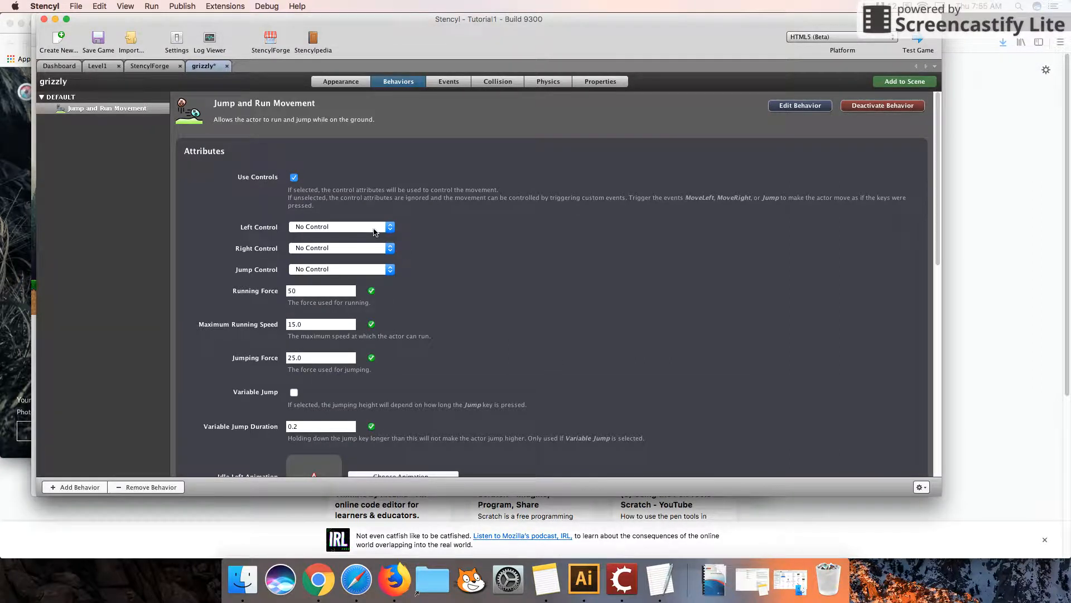
Set the Jump and Run Movement controls to left for Left Control, right for Right Control and up for Jump Control.
left_click(333, 230)
left_click(301, 237)
left_click(337, 247)
left_click(334, 276)
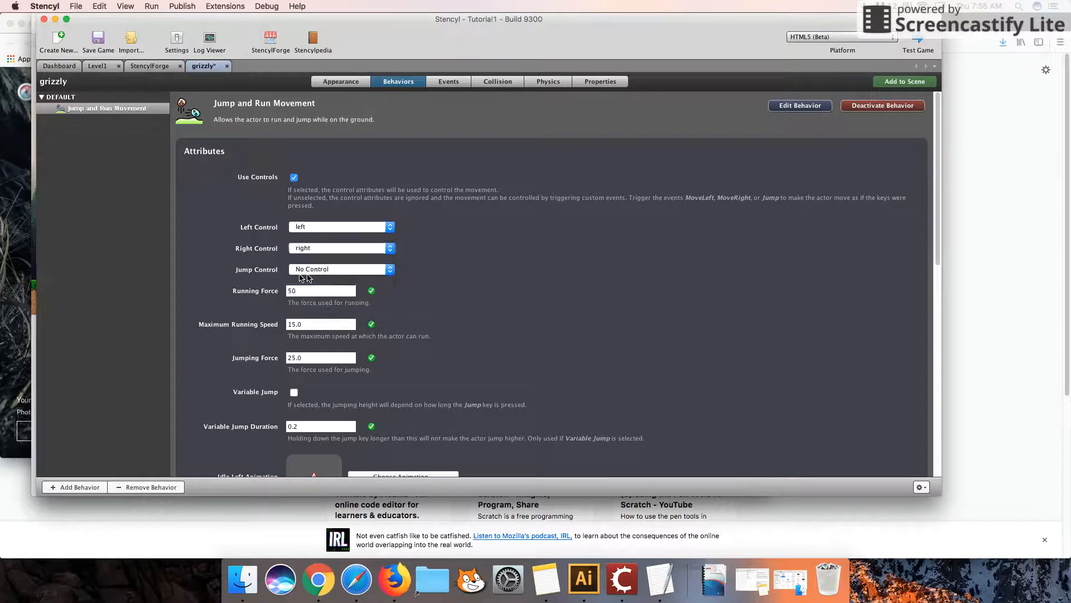
left_click(325, 270)
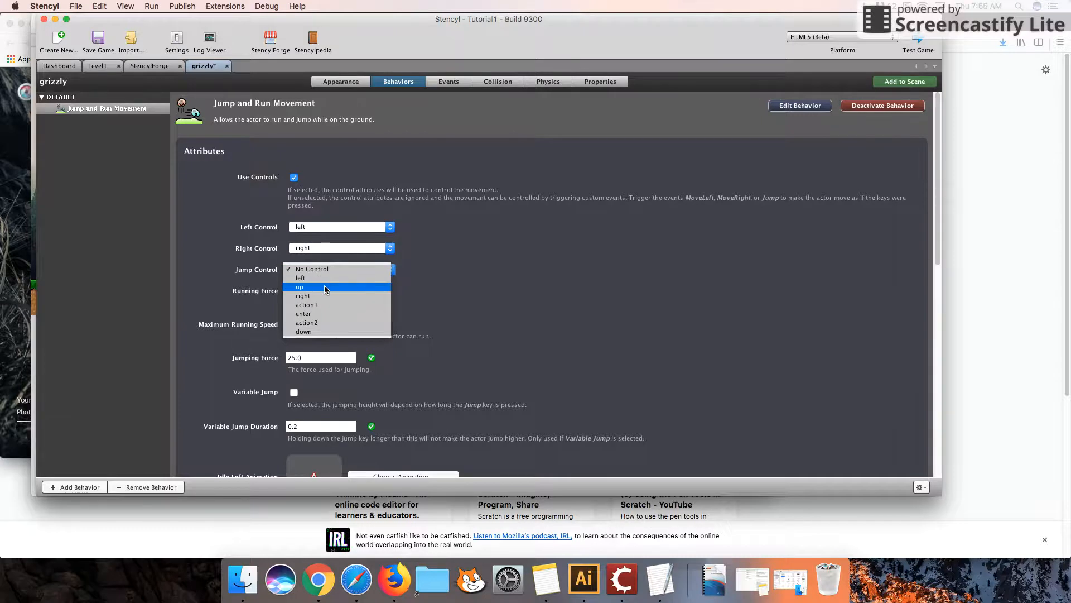
left_click(325, 286)
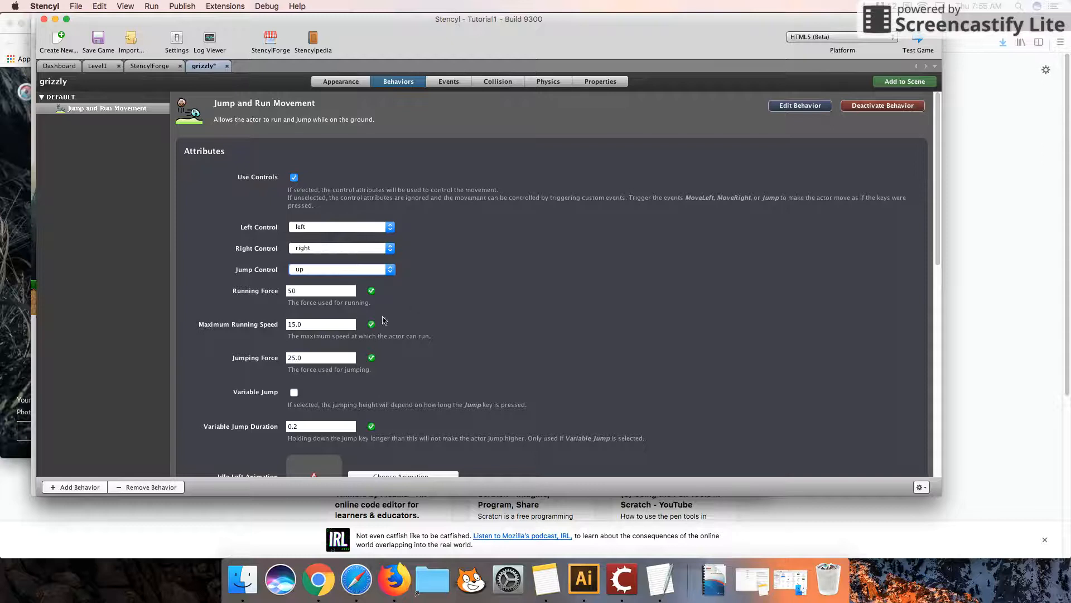
Assign Animation 0 to the behavior's Idle Left and Idle Right animations.
scroll(418, 363, "down", 5)
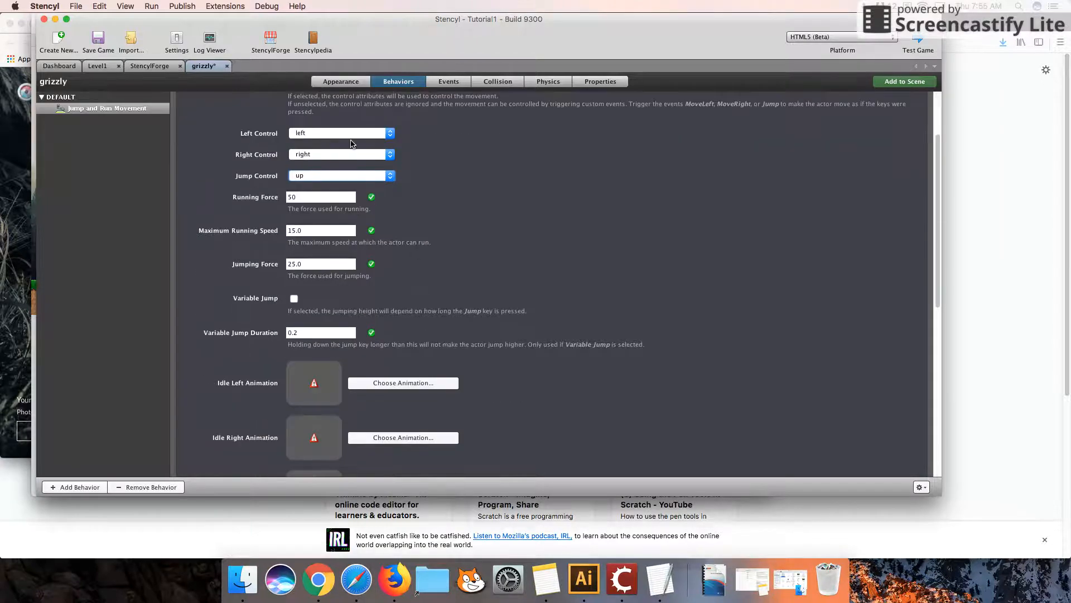
scroll(430, 305, "down", 7)
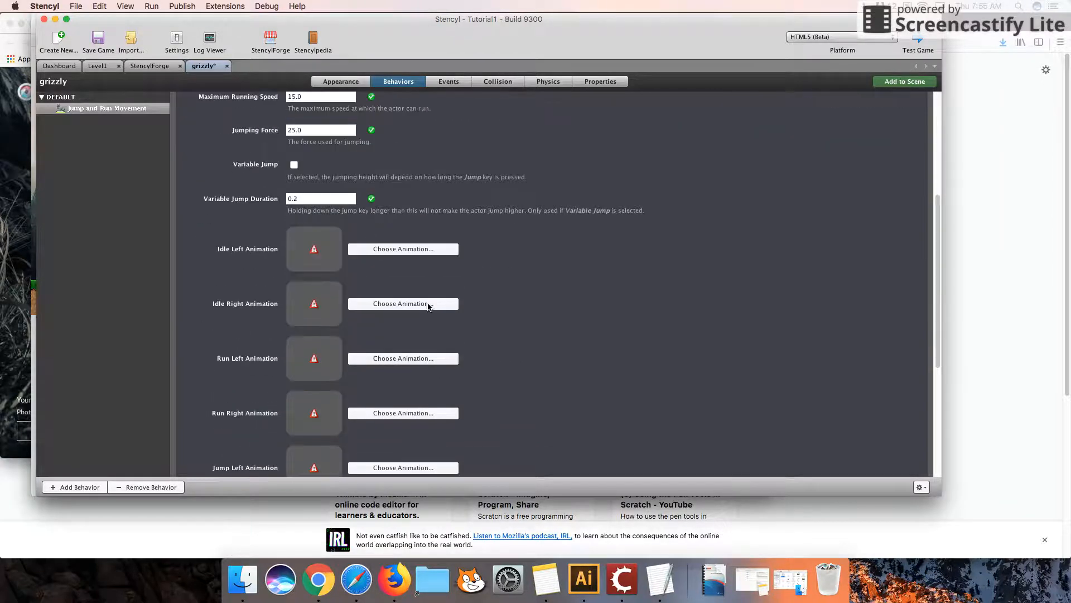
left_click(363, 248)
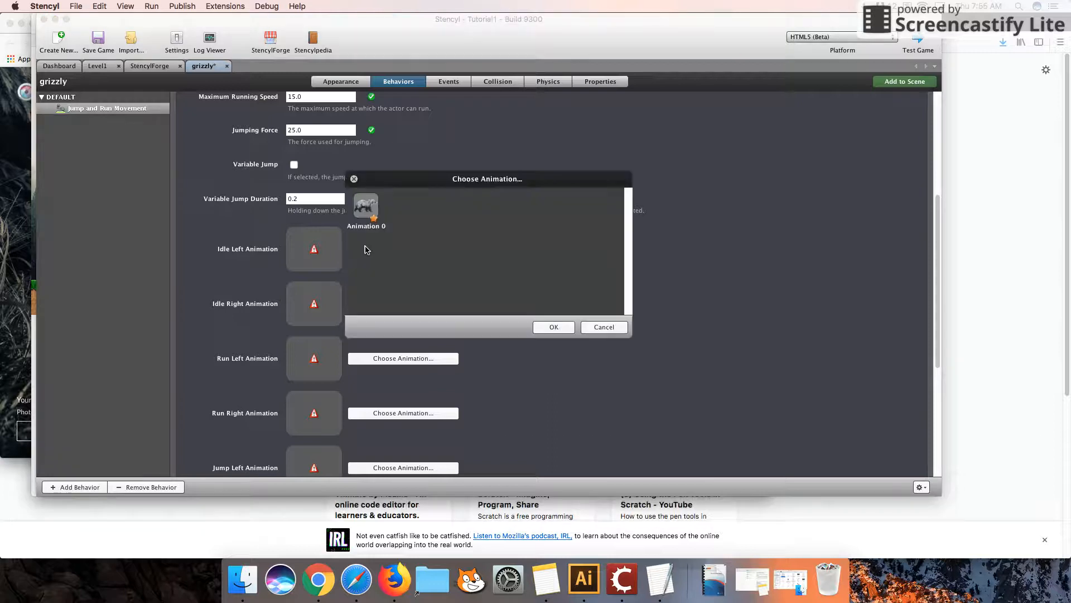
left_click(366, 207)
left_click(554, 327)
left_click(382, 304)
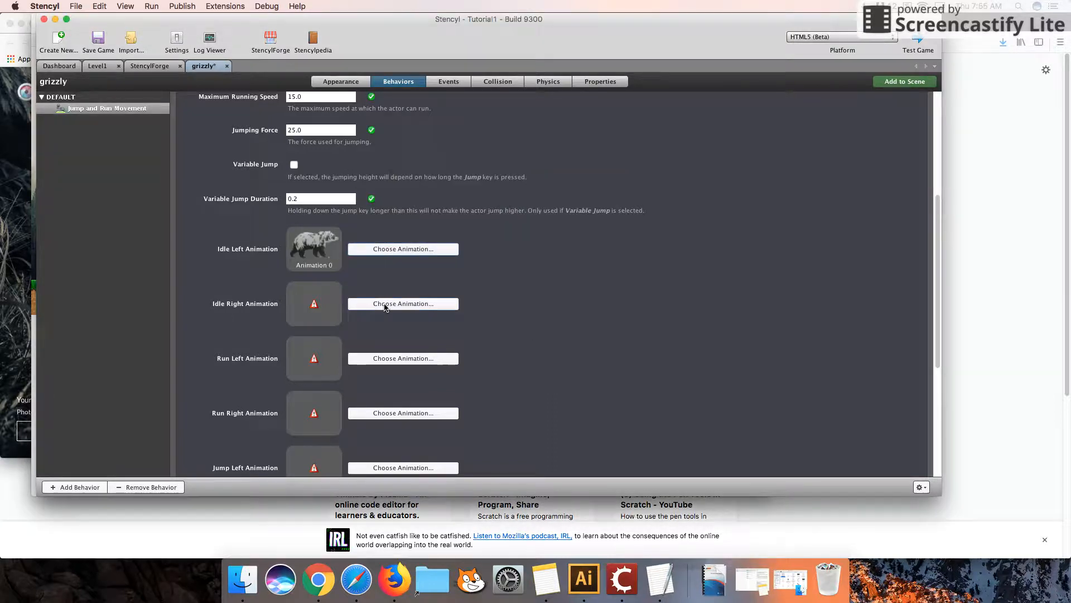
left_click(368, 216)
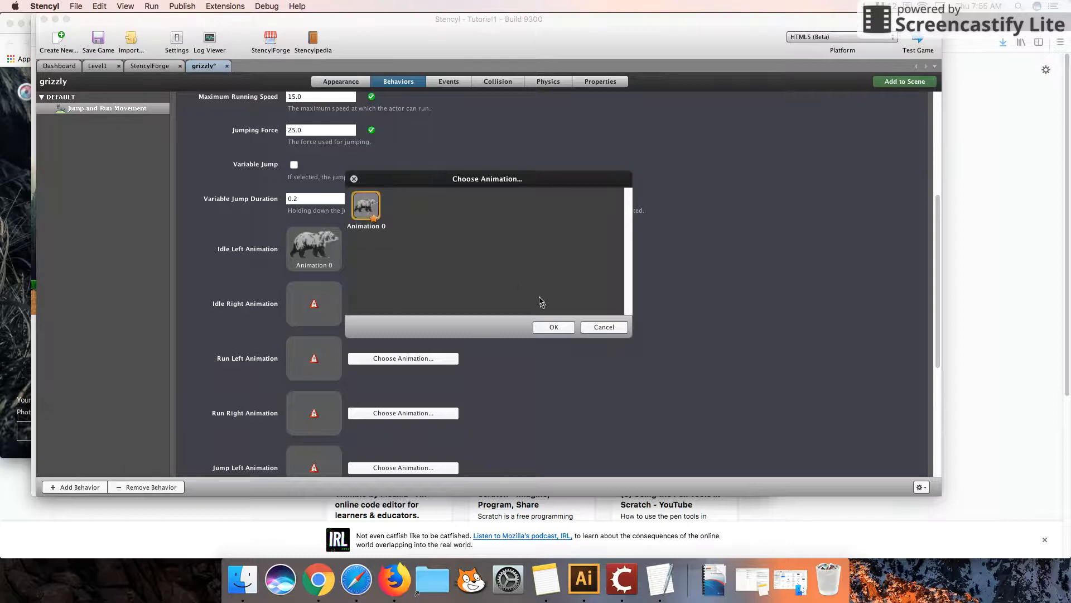
left_click(550, 327)
Assign Animation 0 to the behavior's Run Left and Run Right animations.
left_click(427, 359)
left_click(368, 217)
left_click(544, 325)
scroll(459, 369, "down", 3)
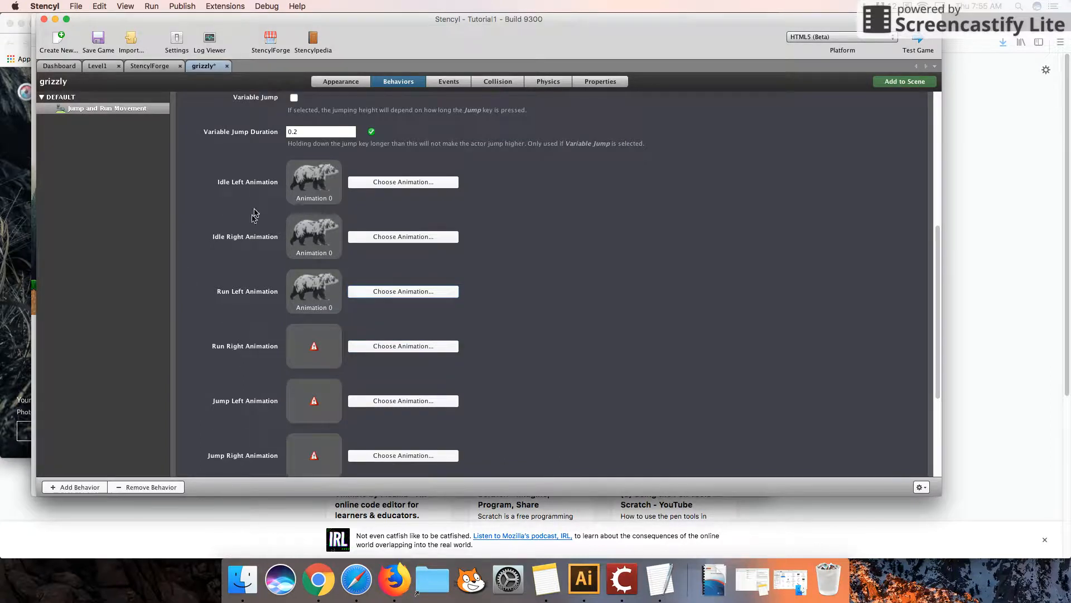
left_click(391, 346)
left_click(366, 207)
left_click(554, 327)
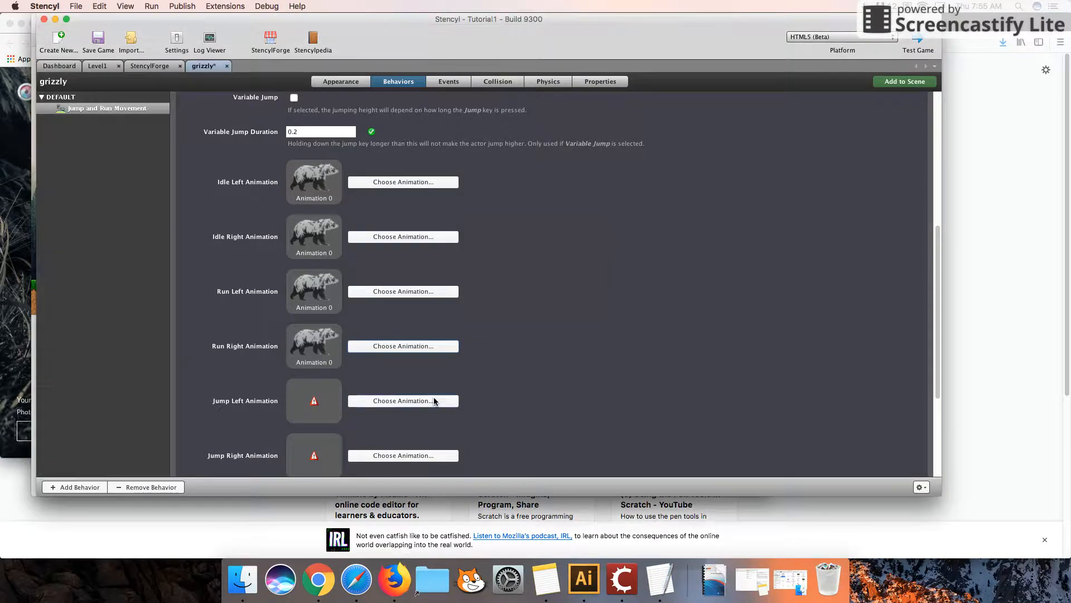
Assign Animation 0 to the behavior's Jump Left and Jump Right animations.
left_click(437, 400)
left_click(366, 207)
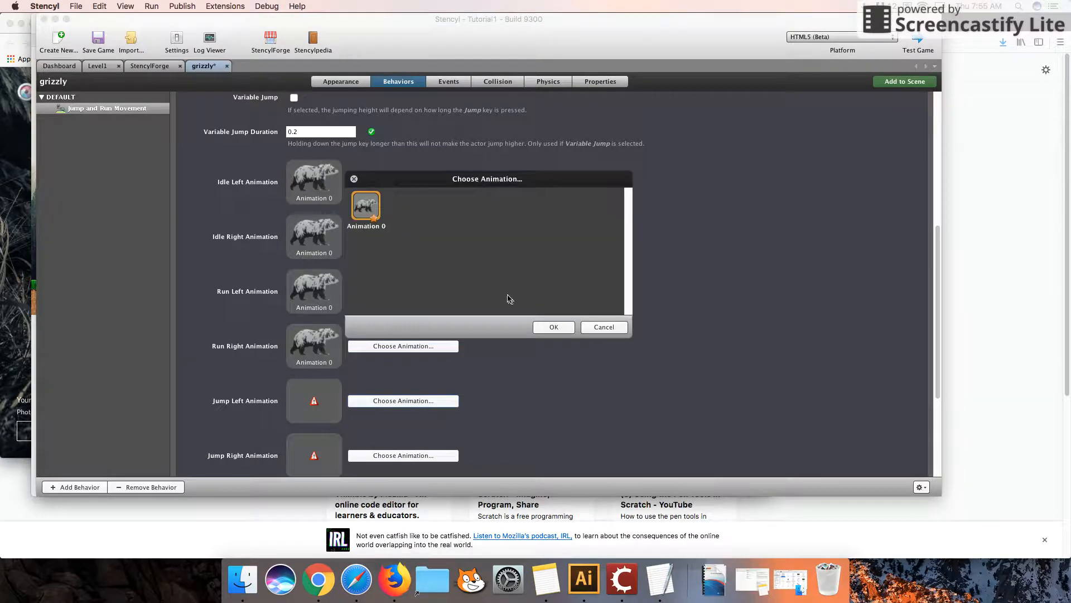
left_click(541, 328)
scroll(495, 373, "down", 2)
left_click(442, 415)
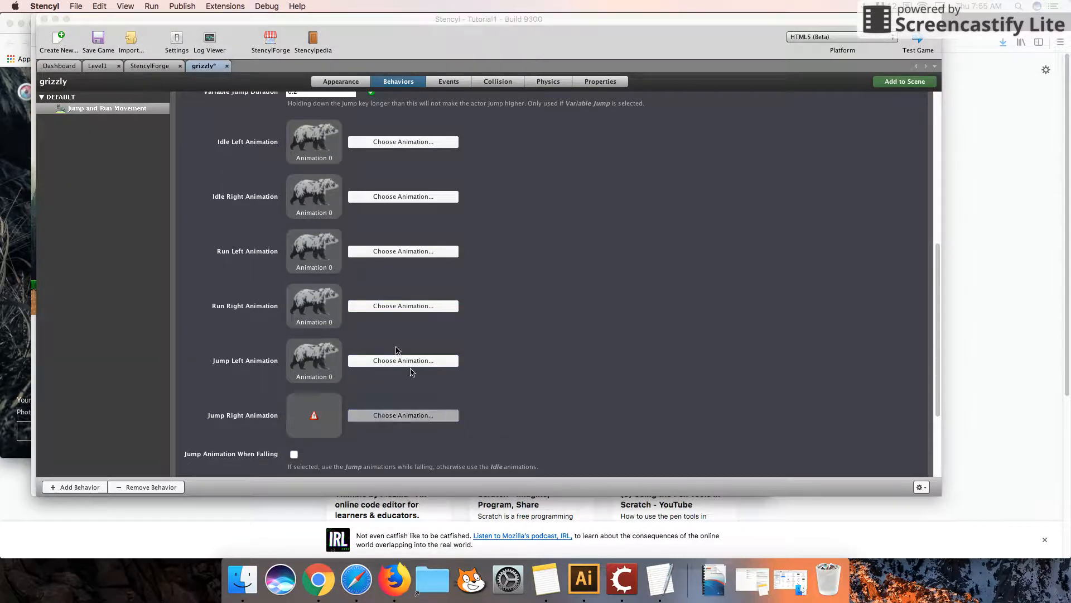
left_click(370, 208)
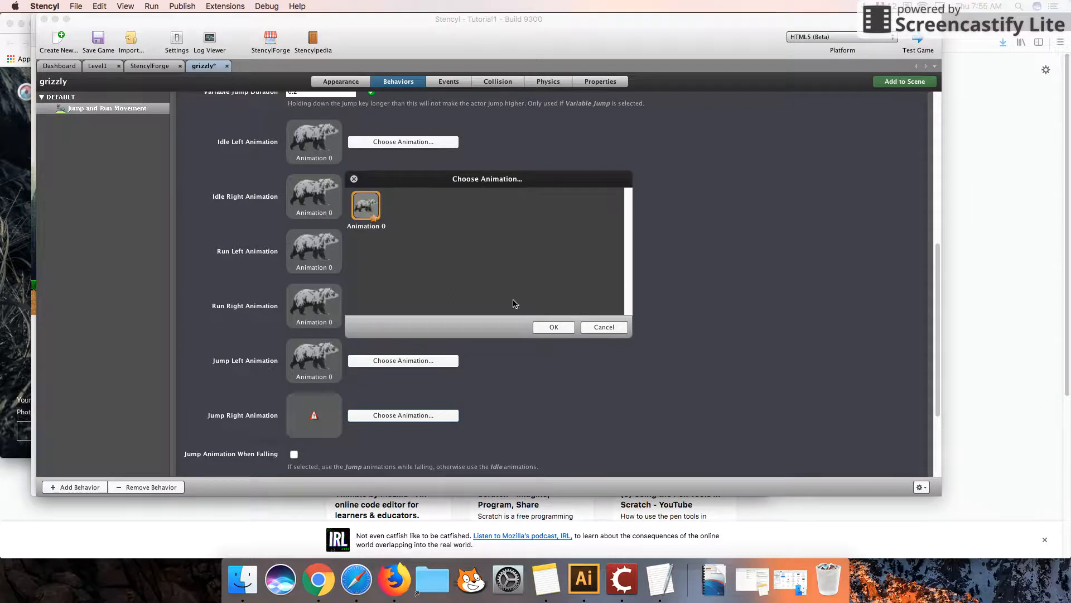
left_click(545, 328)
scroll(438, 284, "down", 2)
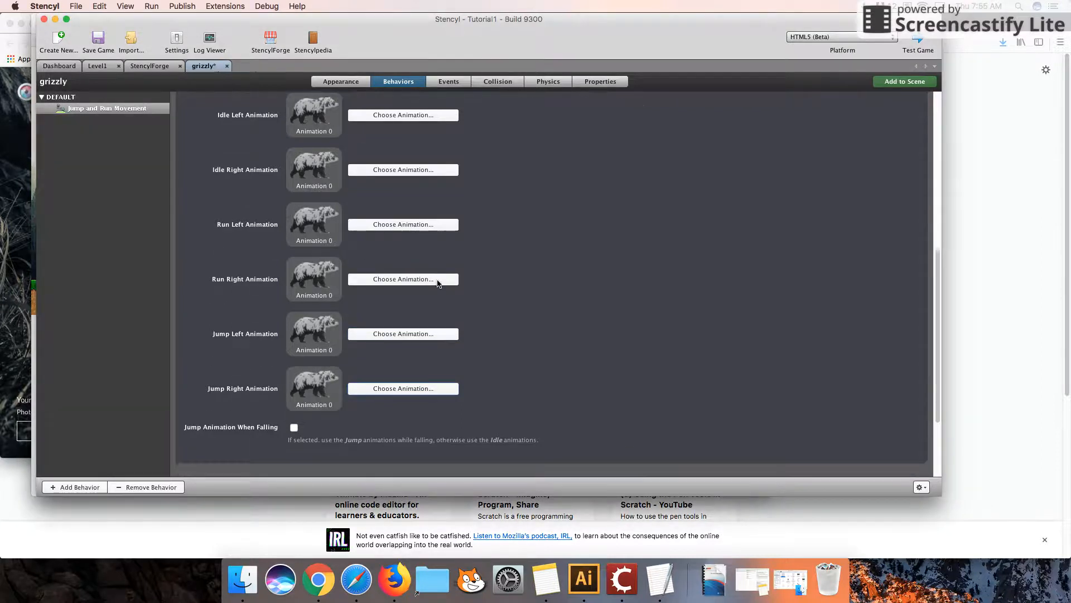
scroll(438, 283, "down", 3)
scroll(519, 247, "up", 15)
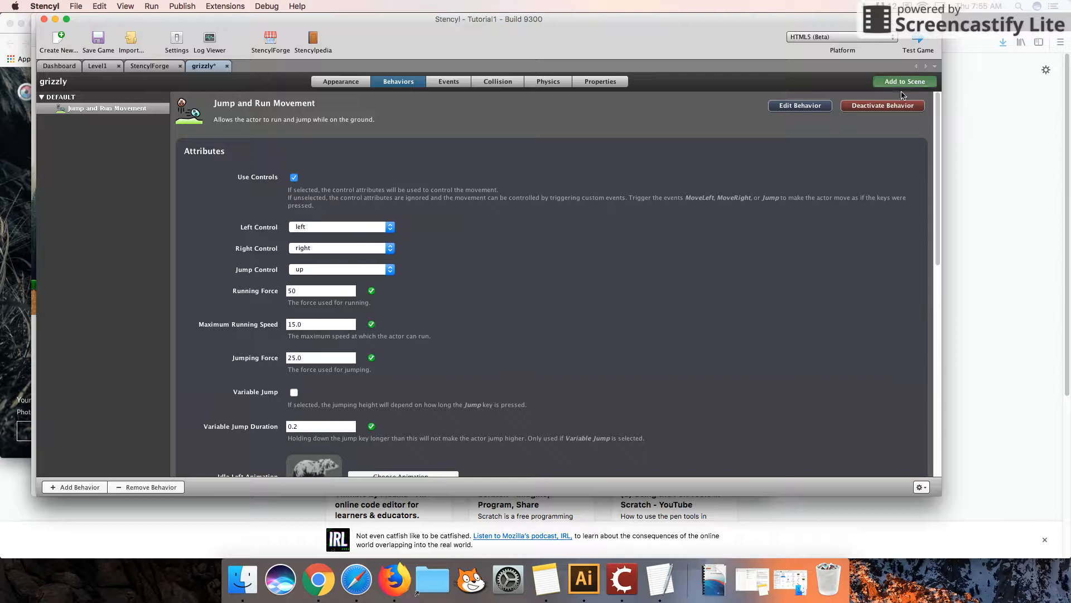
Test the Level1 scene in the browser with the grizzly's new behavior, then close the test page and return to Stencyl.
left_click(341, 83)
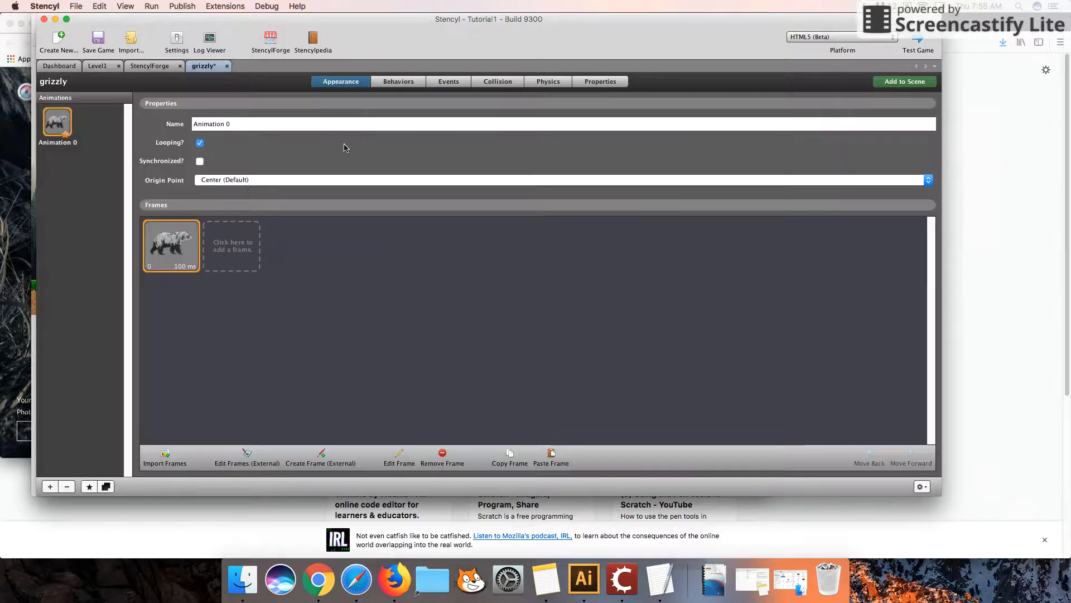
left_click(98, 67)
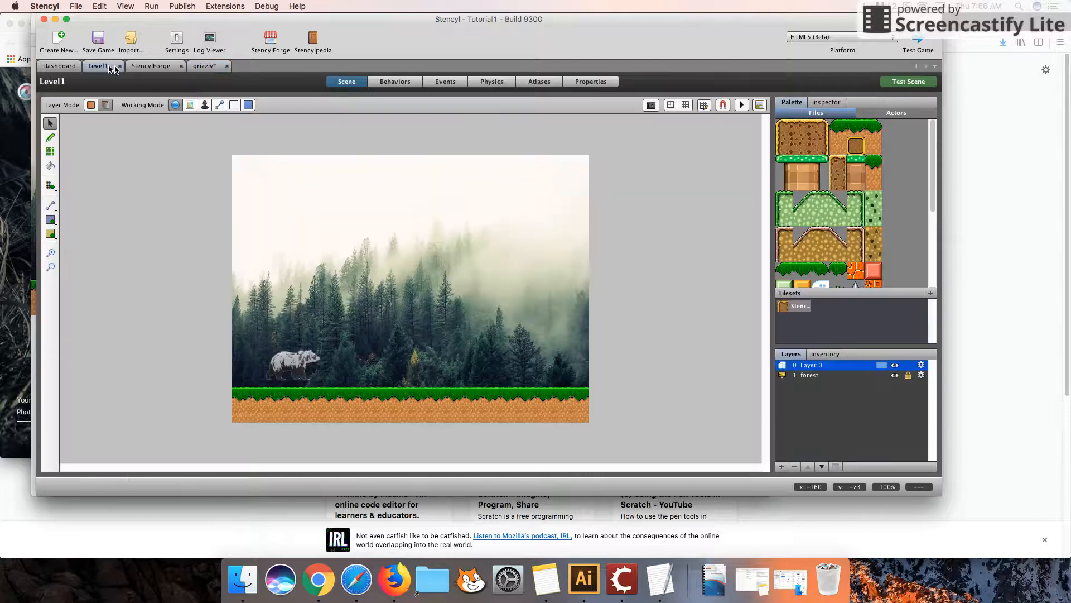
left_click(214, 67)
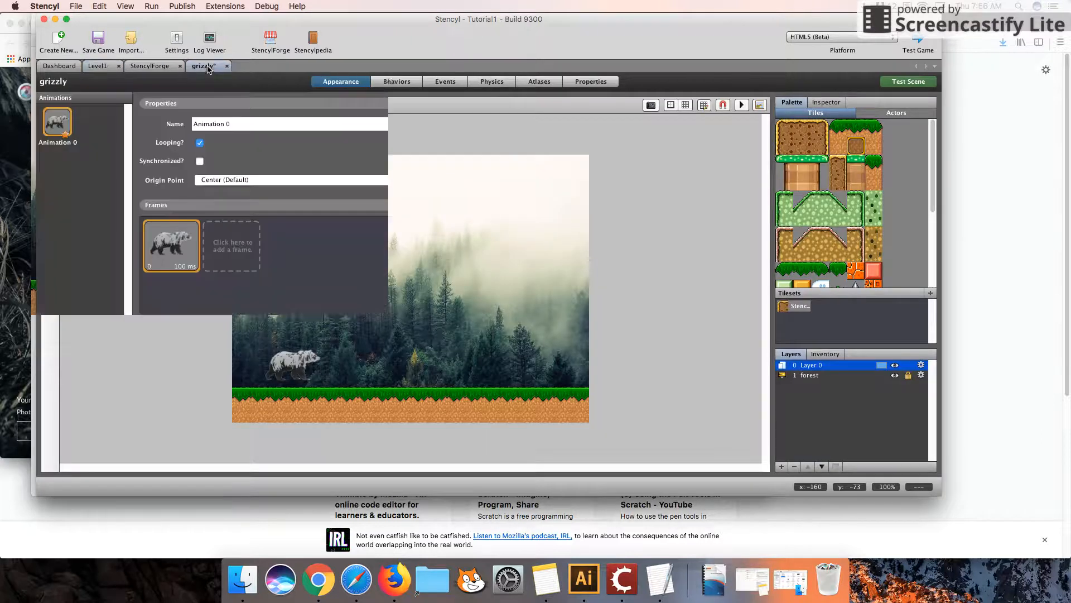
left_click(98, 65)
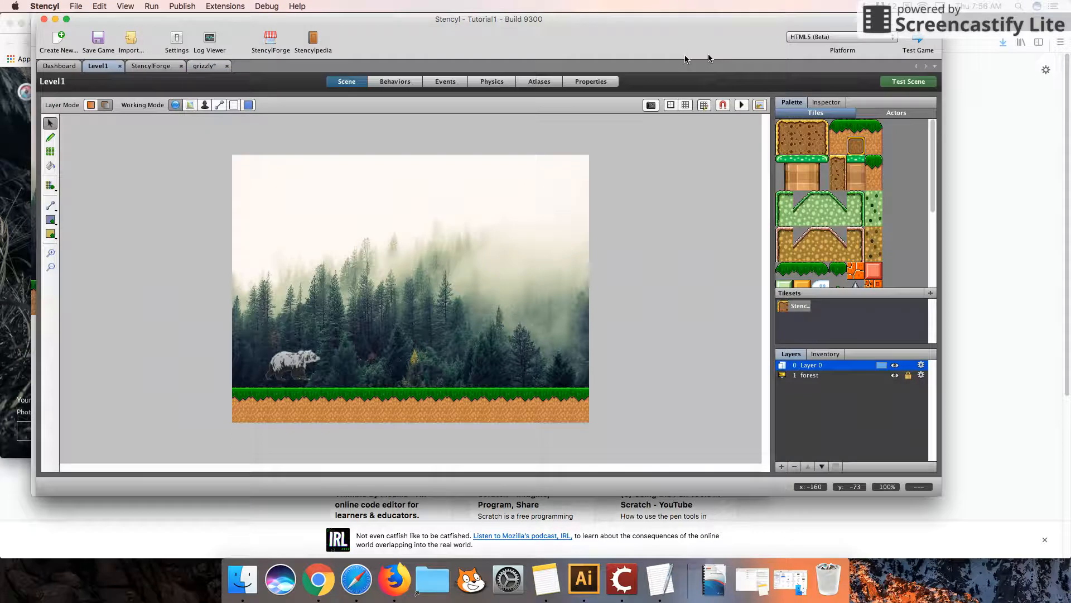
left_click(904, 84)
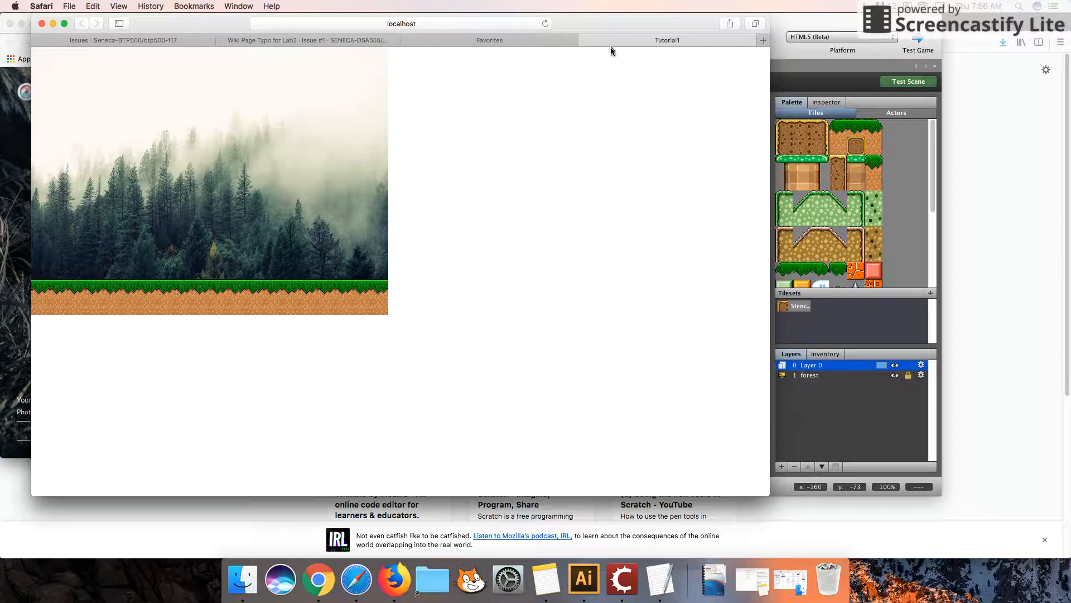
left_click(583, 43)
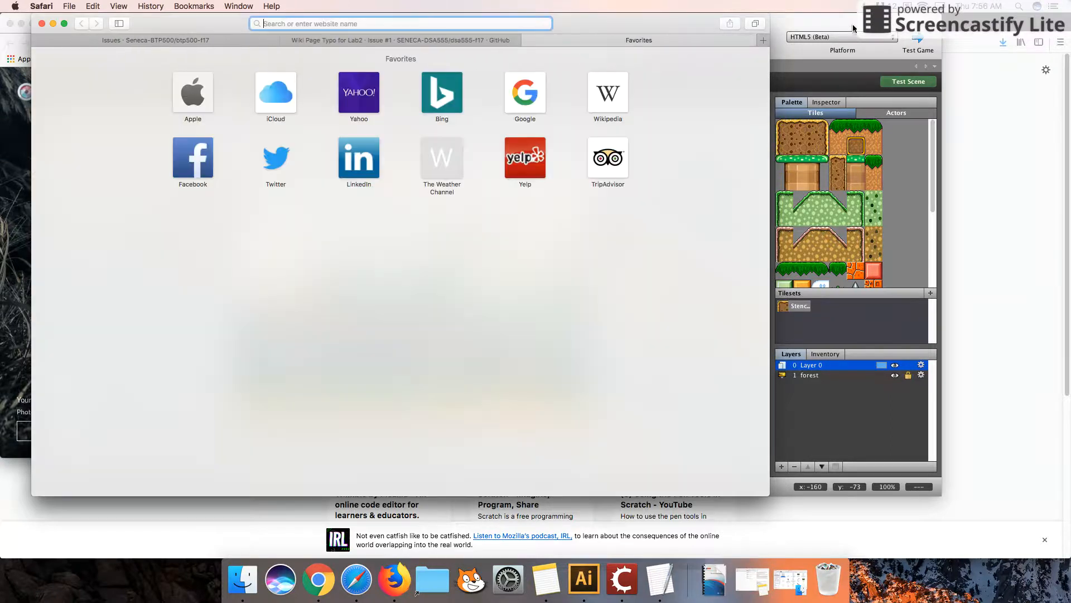
key("super+Tab")
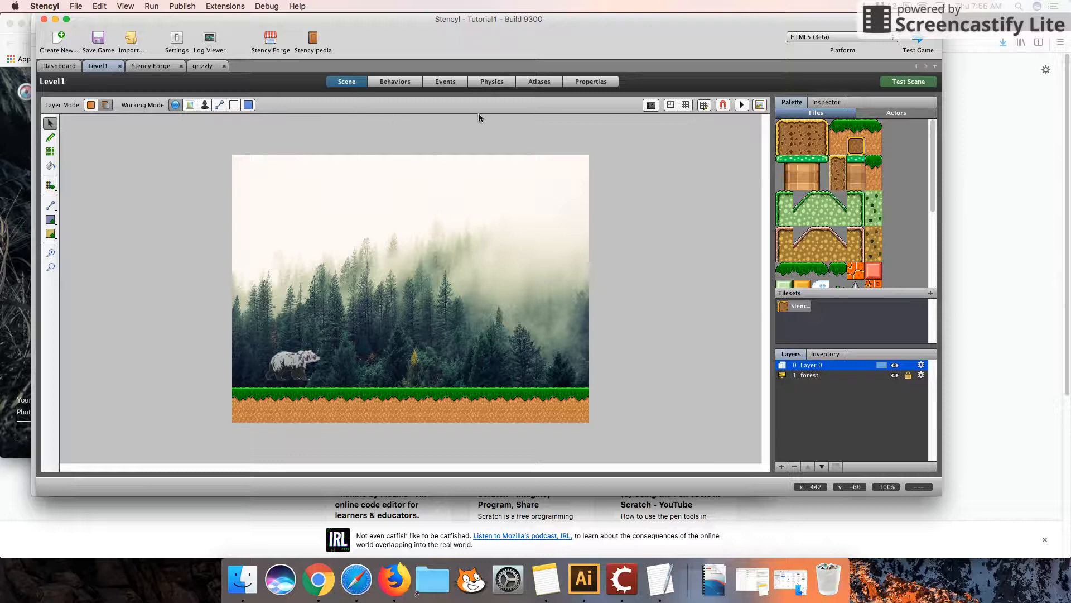
Set Level1's vertical gravity to 80 in the scene's physics settings.
left_click(492, 83)
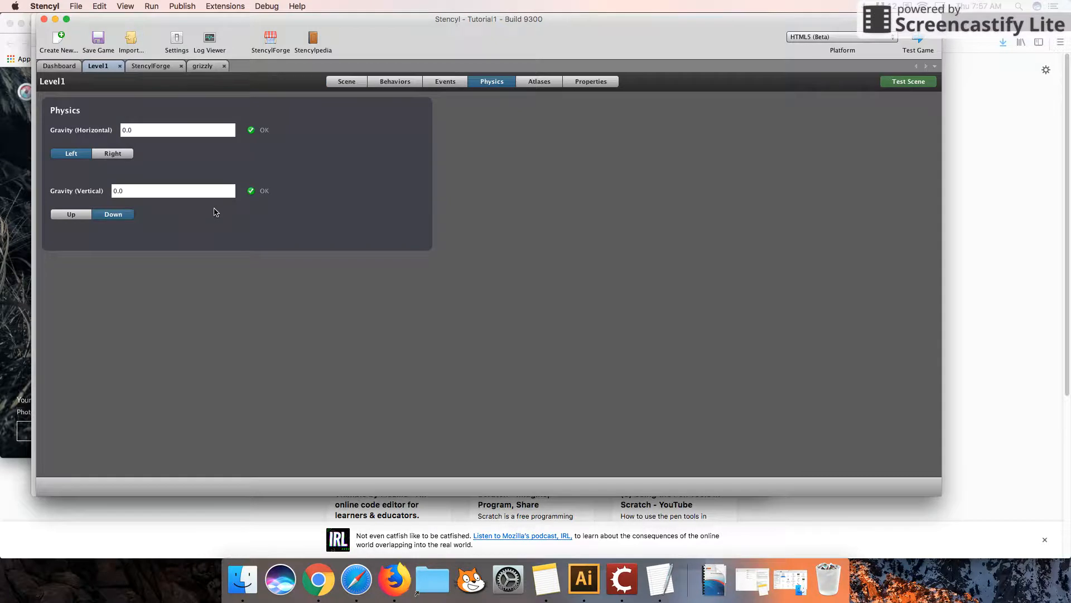
double_click(158, 191)
left_click(196, 194)
left_click_drag(137, 191, 92, 193)
type("80")
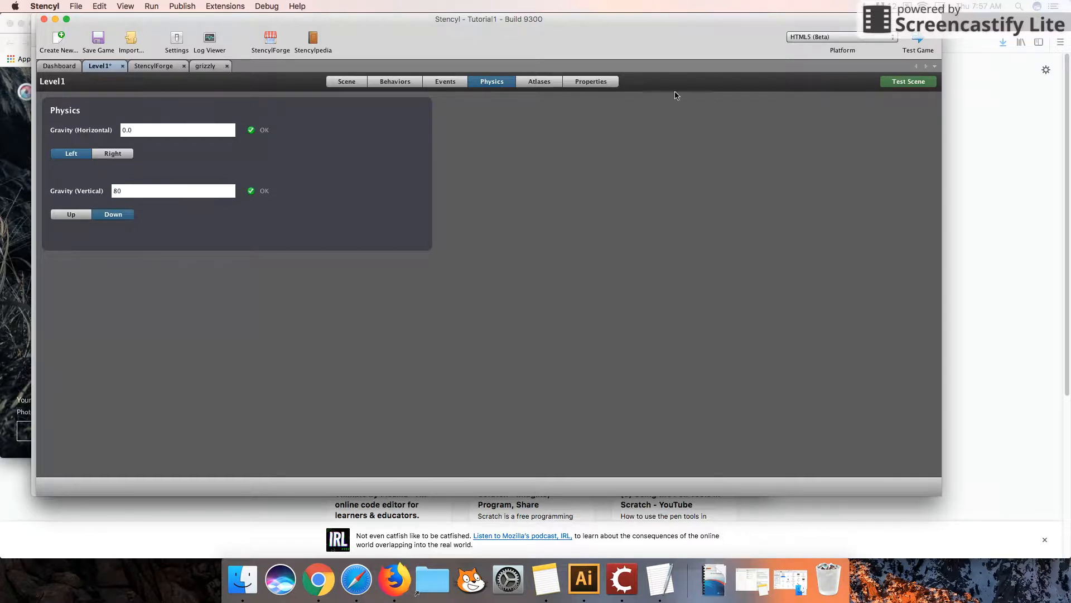
left_click(353, 84)
left_click(491, 83)
Test the Level1 scene in the browser, running the grizzly right and left along the ground, then return to Stencyl.
left_click(912, 84)
left_click(348, 84)
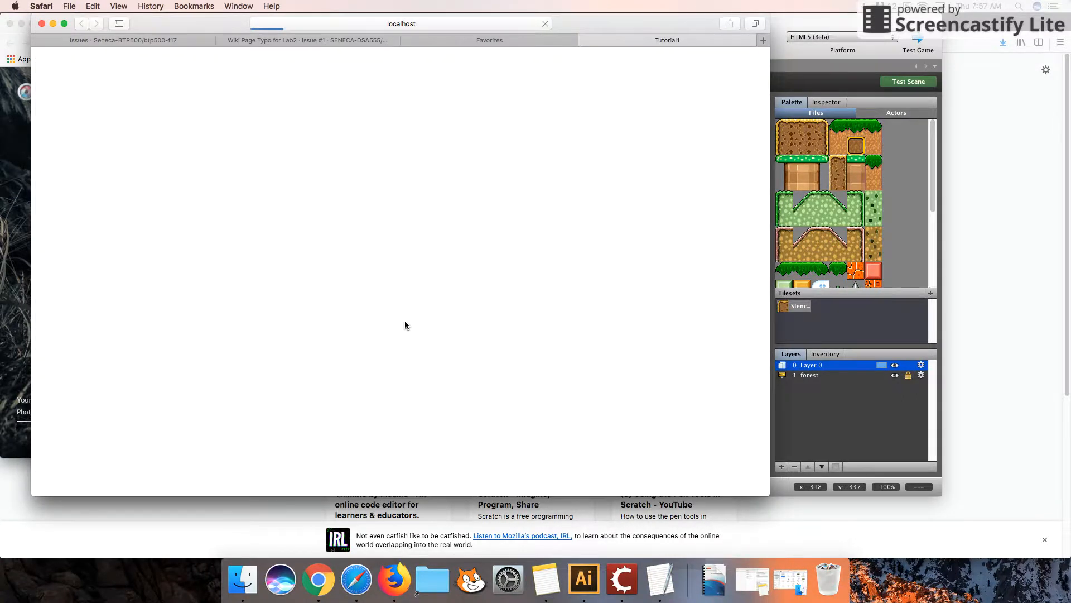
key("Right")
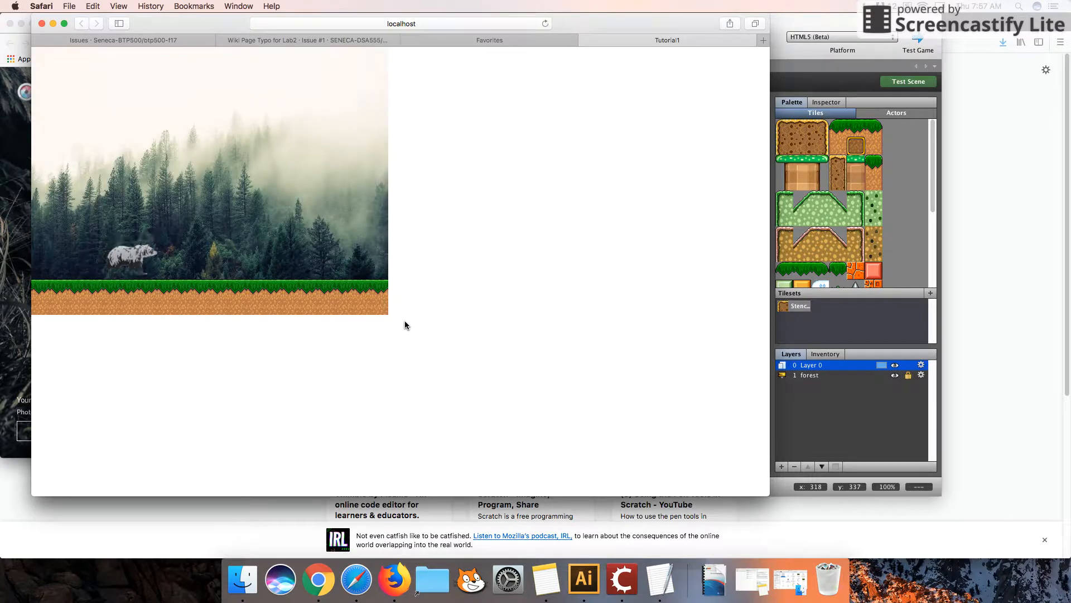
key("Right")
key("Right")
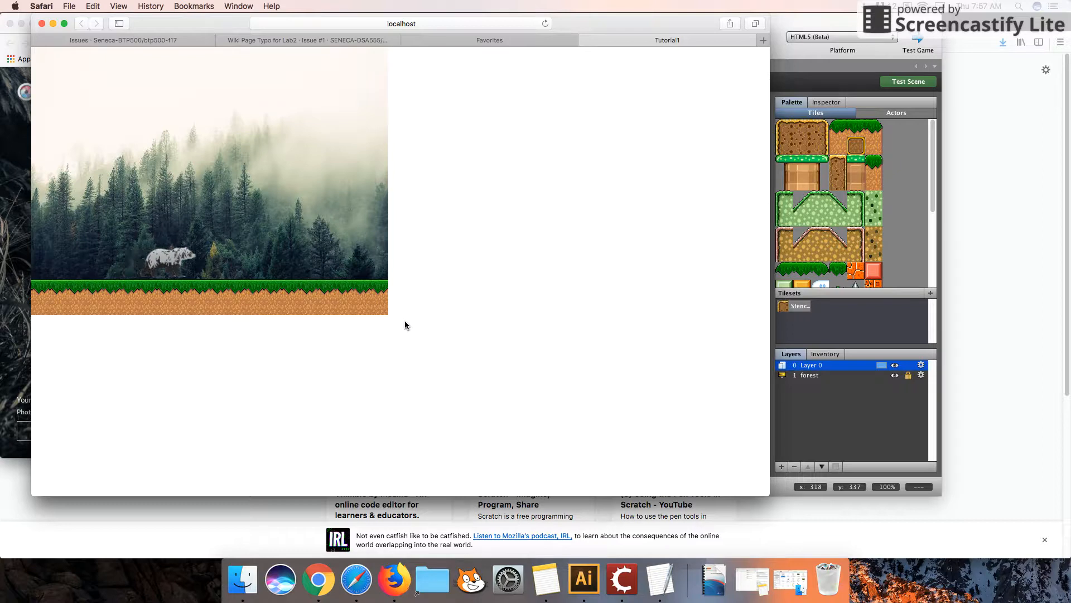
key("Left")
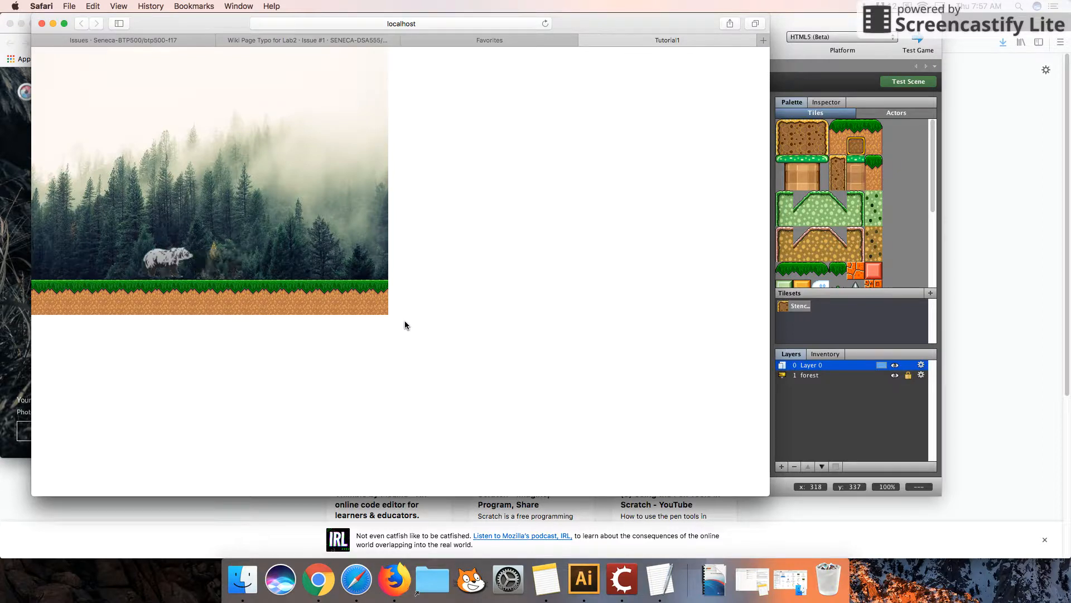
key("Left")
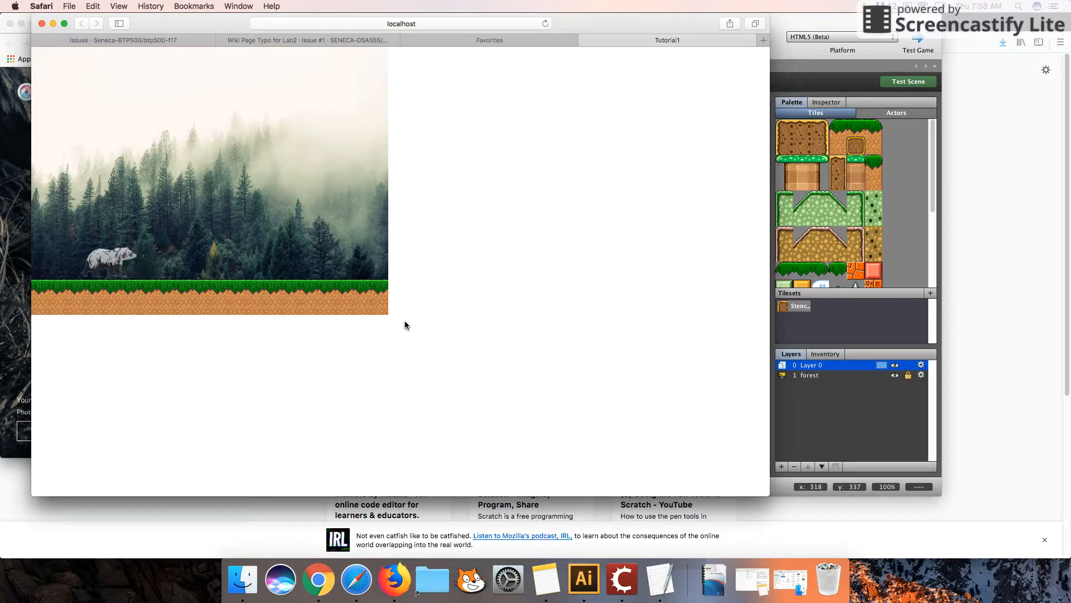
key("Right")
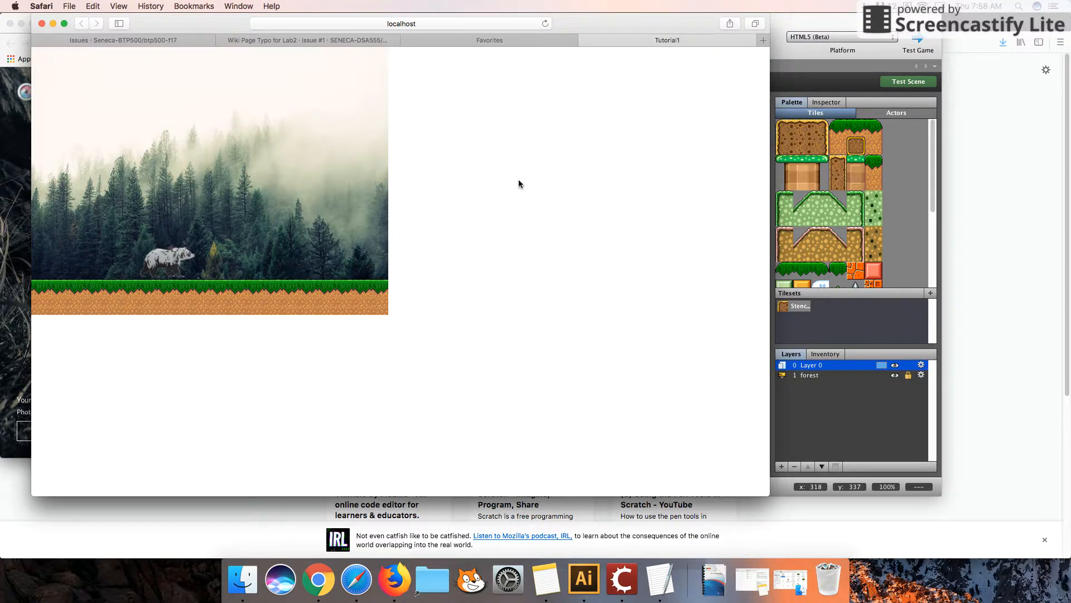
left_click(809, 69)
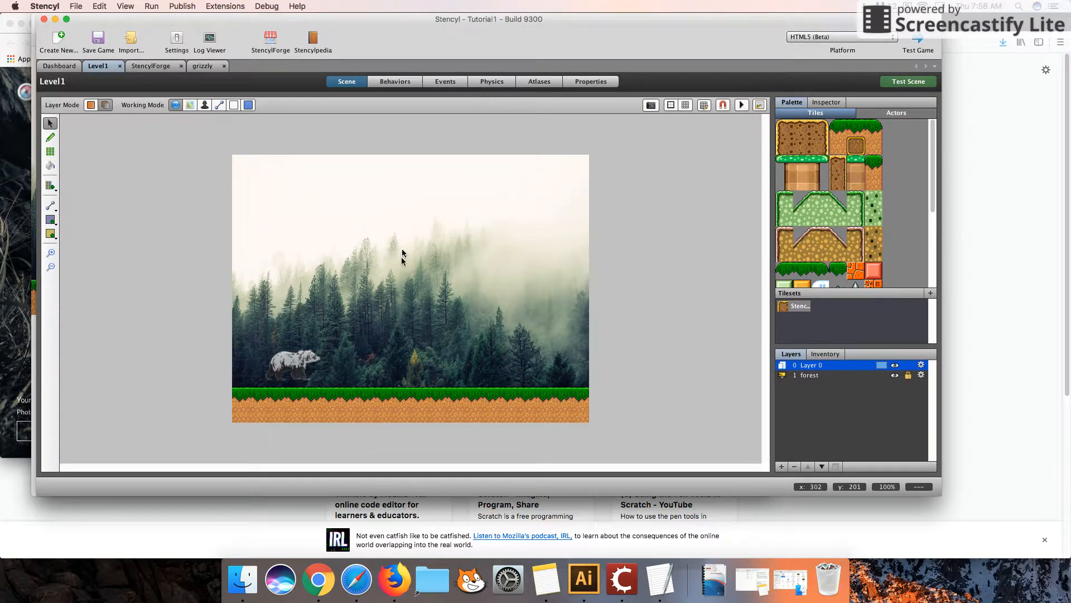
Browse the Controls behaviors available for the grizzly actor, then leave the behavior library without adding one.
left_click(402, 83)
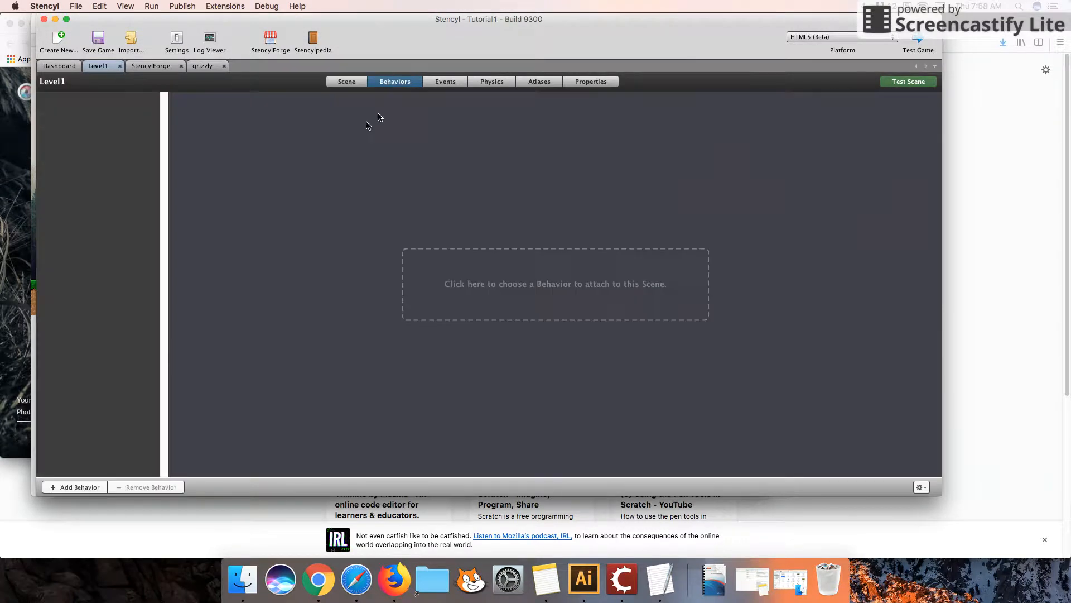
left_click(201, 68)
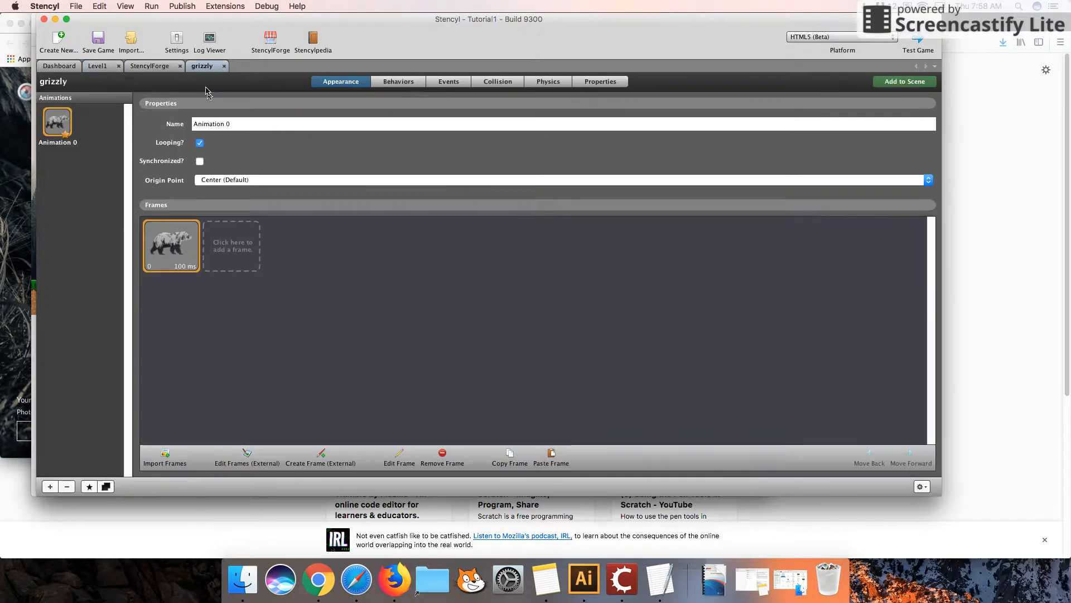
left_click(411, 87)
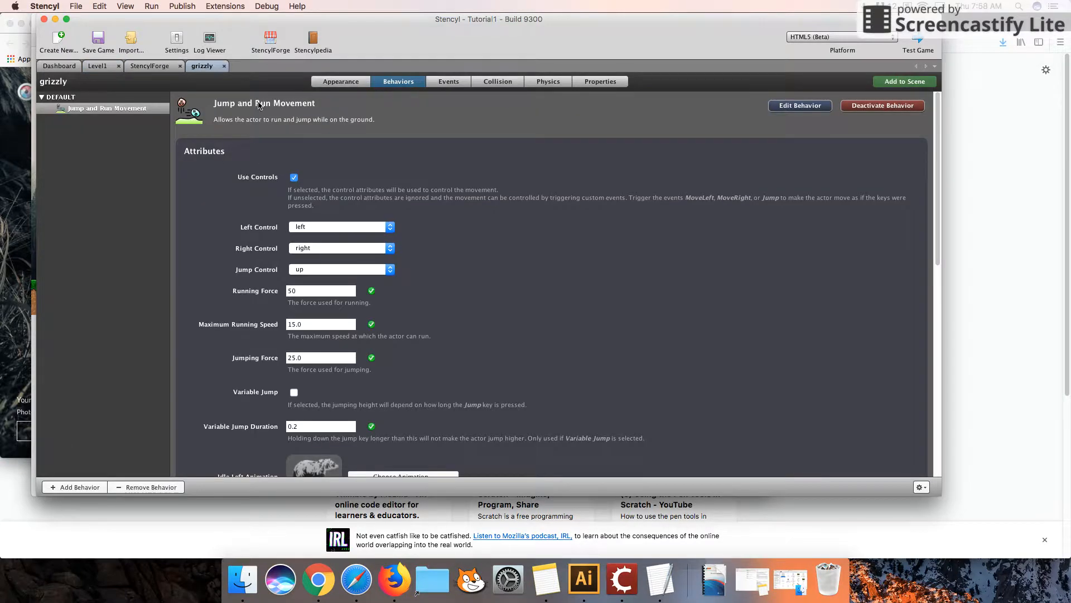
left_click(68, 487)
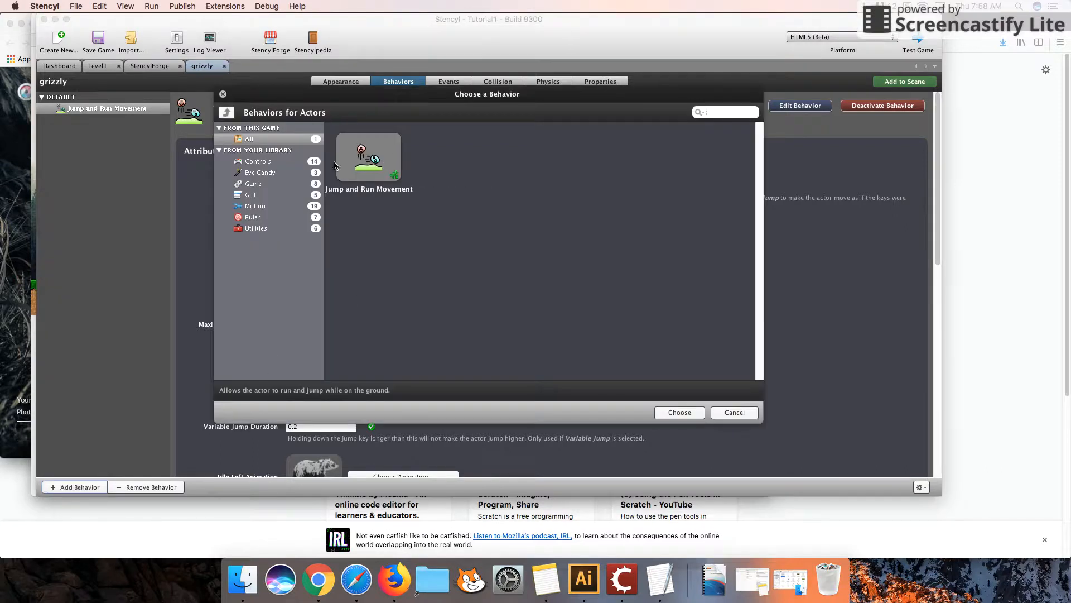
left_click(296, 161)
scroll(389, 306, "down", 3)
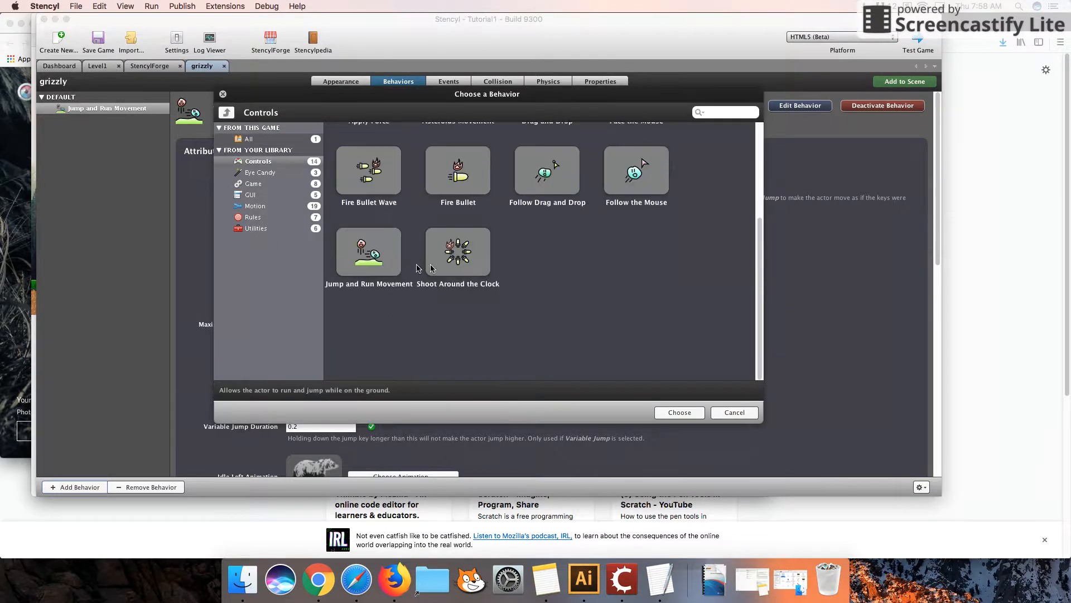
left_click(729, 412)
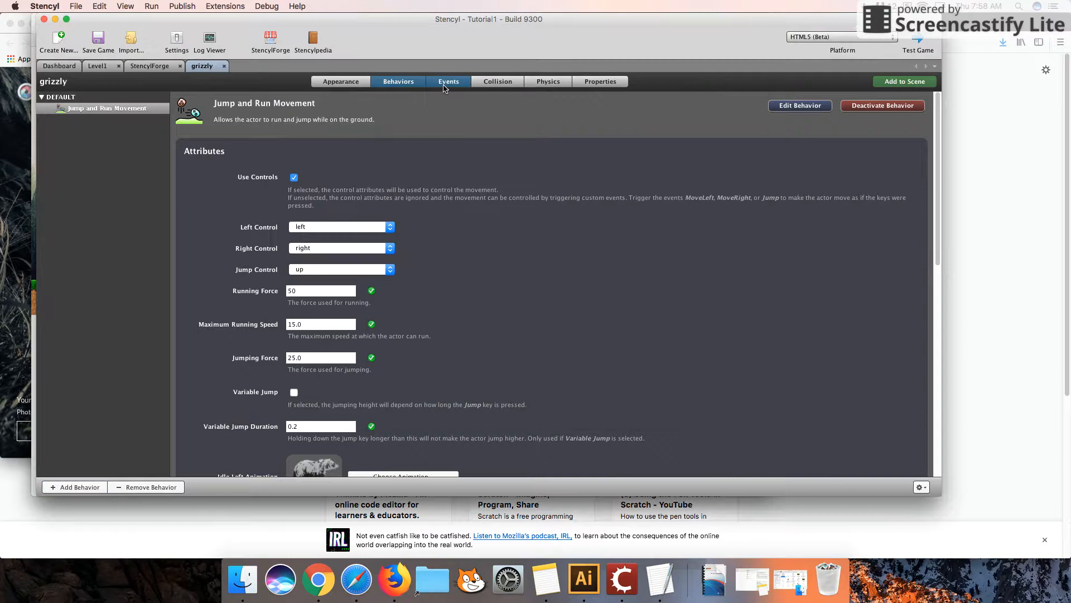
Review the grizzly's events and Level1's vertical gravity setting, then return to the scene layout.
left_click(441, 82)
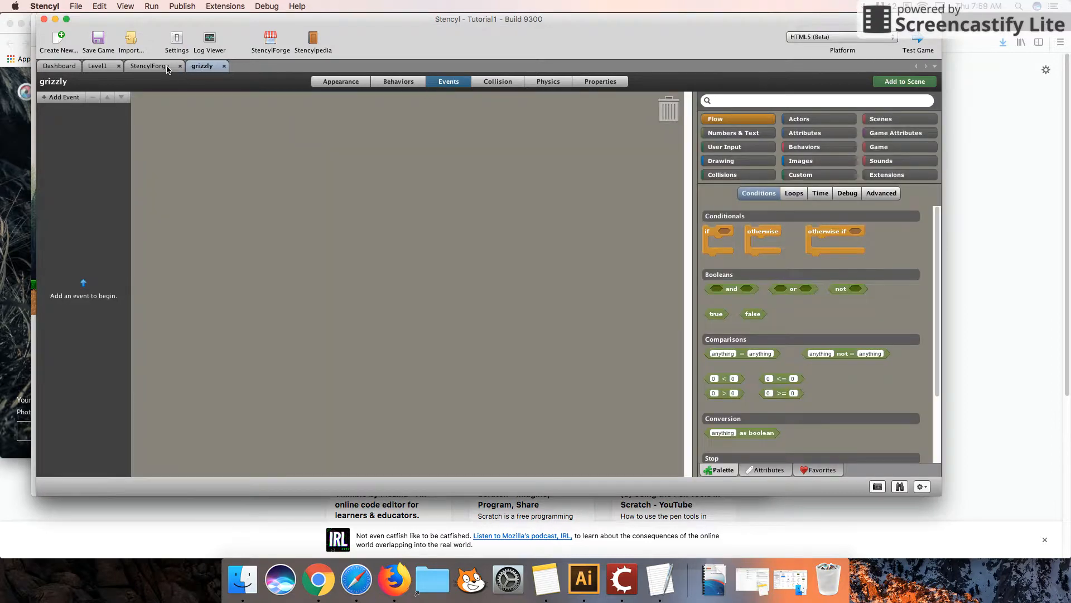
left_click(101, 67)
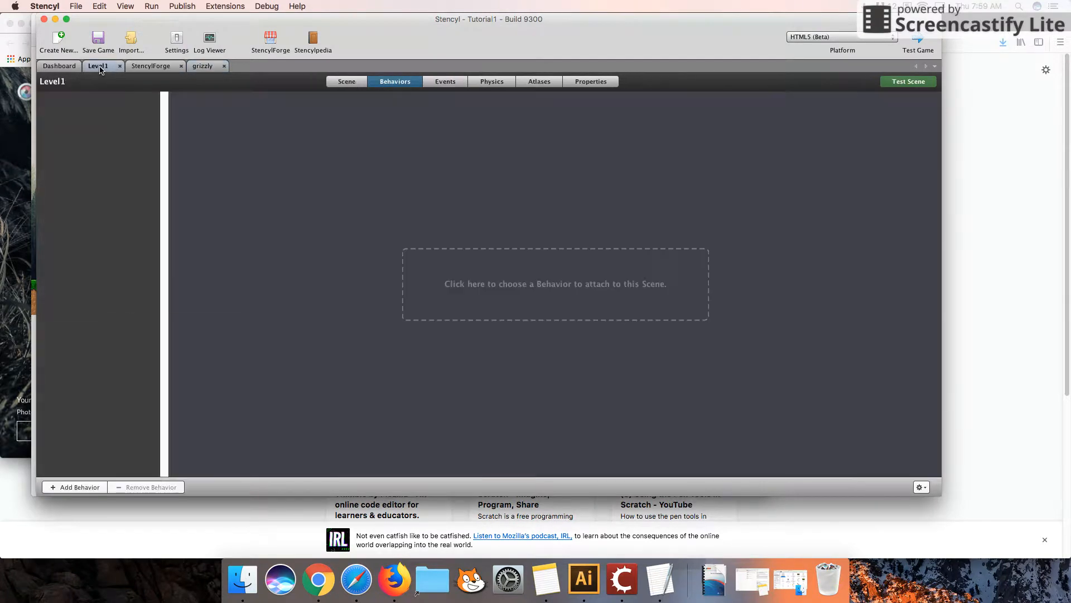
left_click(492, 82)
left_click_drag(128, 196, 99, 195)
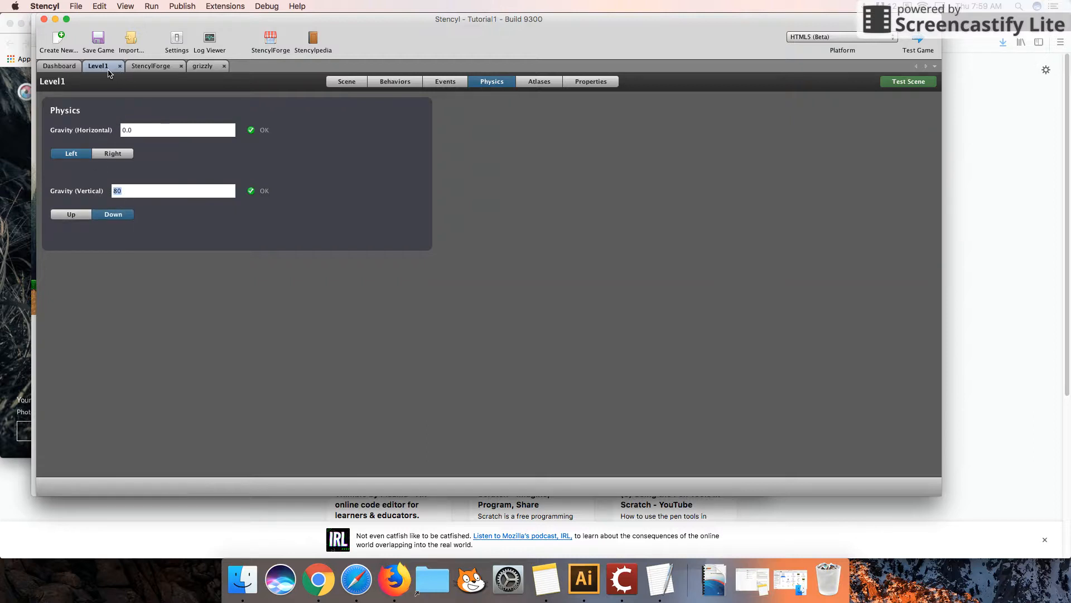
left_click(337, 86)
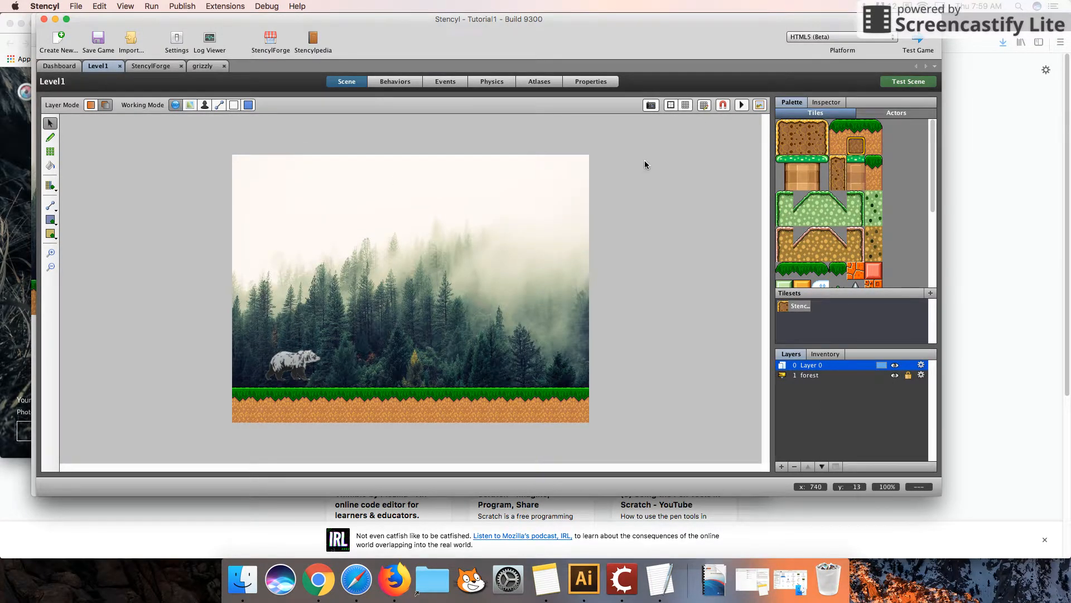
Attach the Cannot Exit Scene behavior from the Motion category to the grizzly actor.
left_click(204, 67)
left_click(410, 83)
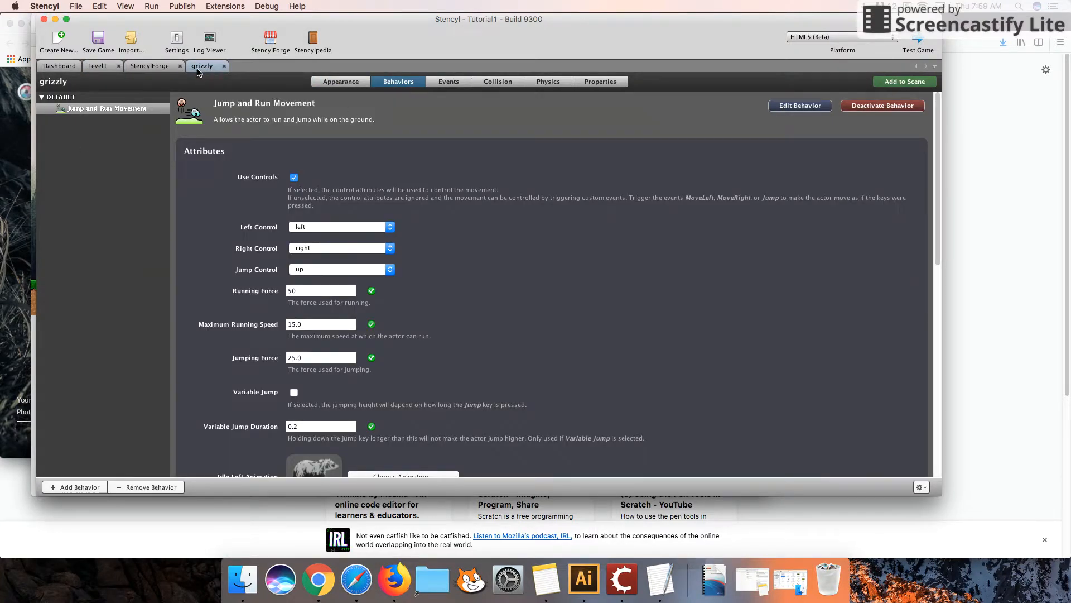
left_click(77, 487)
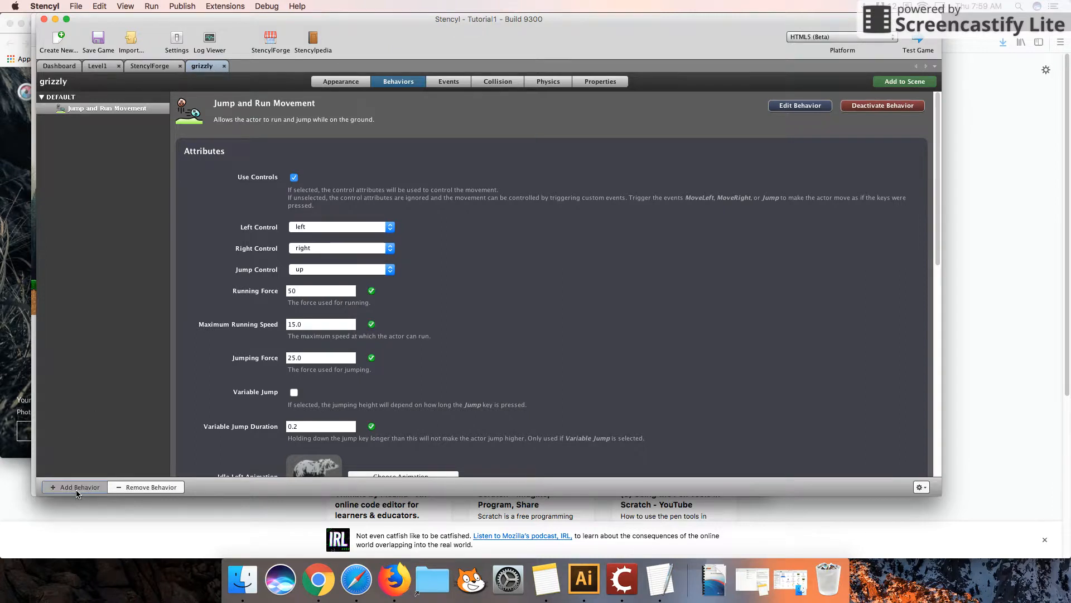
left_click(288, 170)
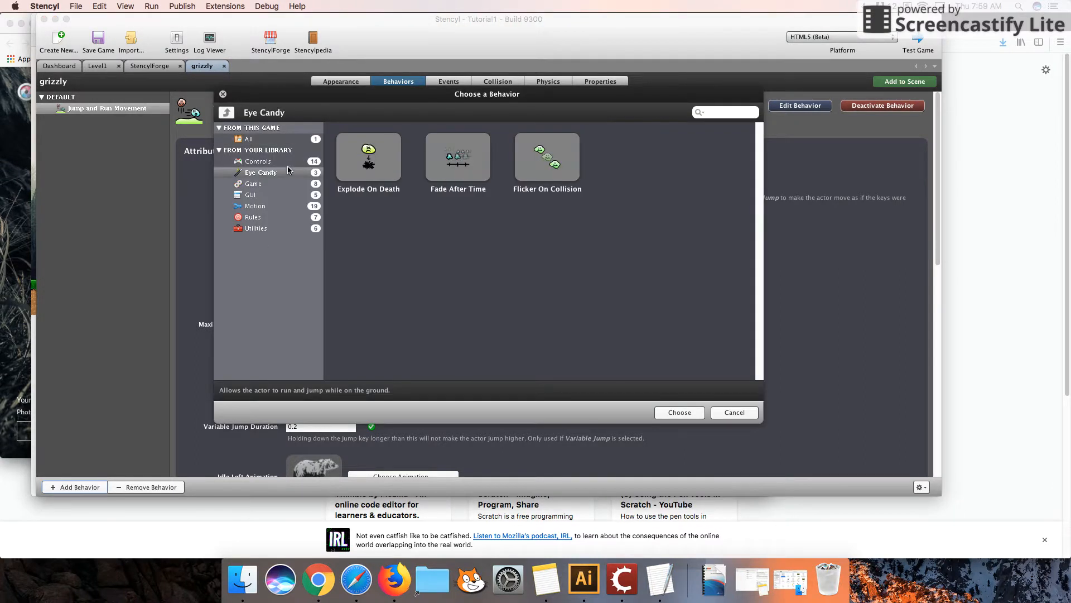
left_click(280, 186)
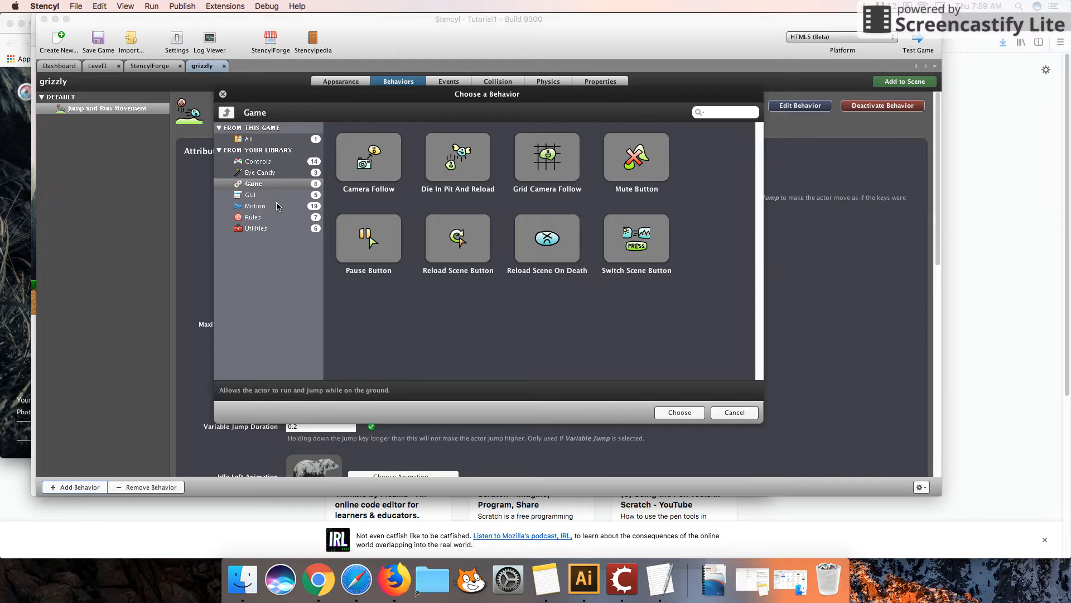
left_click(277, 195)
left_click(278, 207)
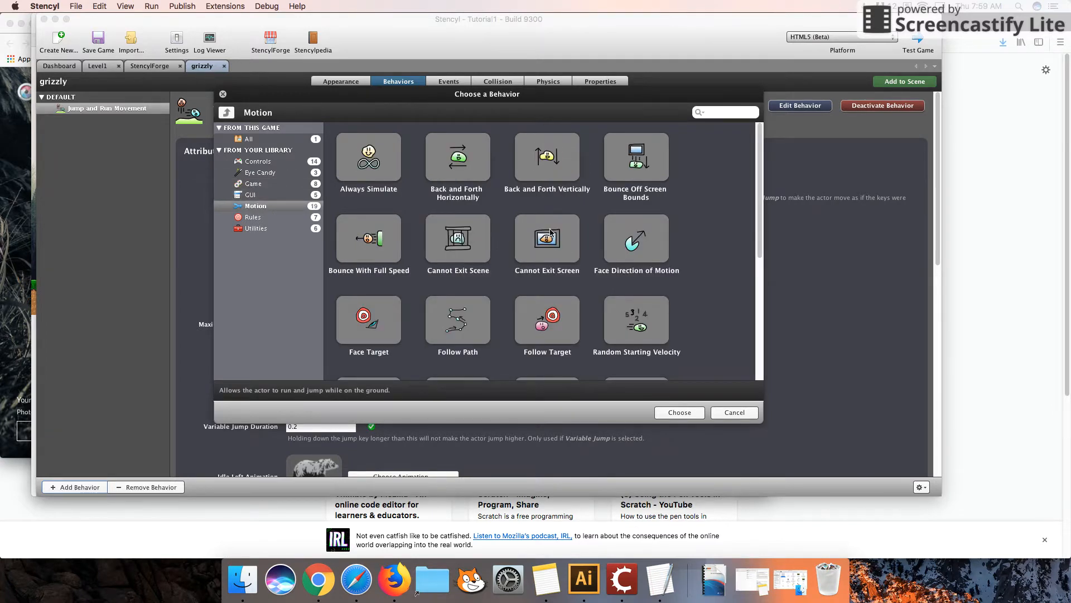
left_click(459, 233)
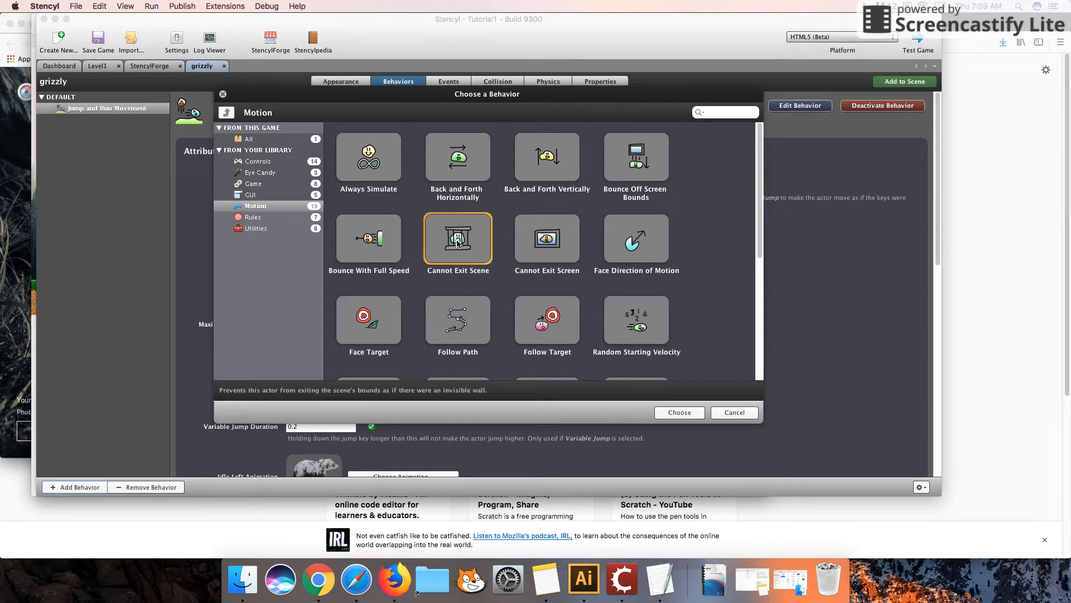
left_click(667, 413)
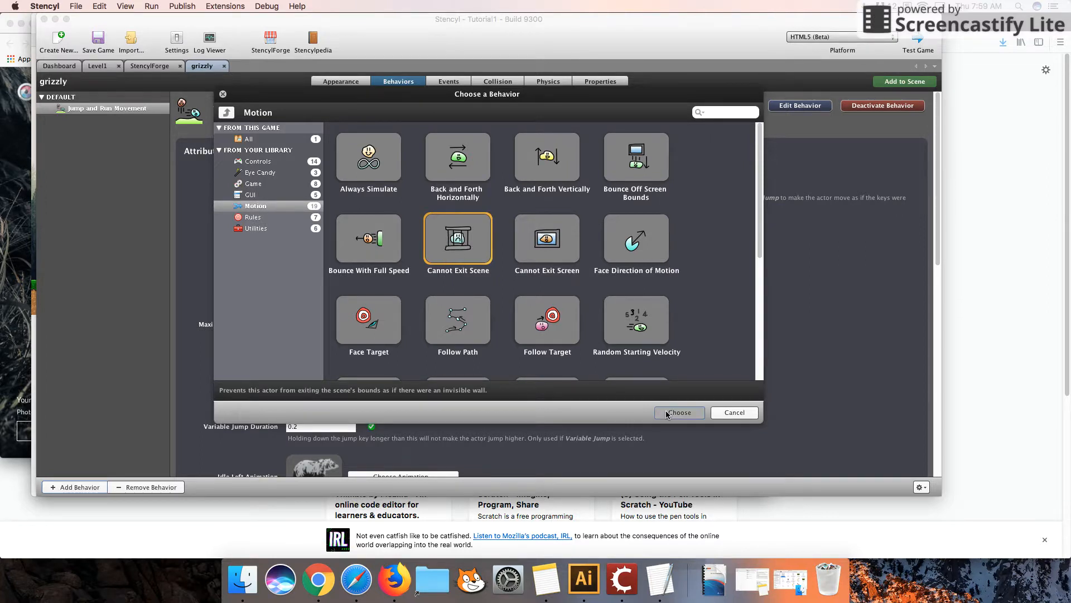
Return to Level1 and launch a test of the scene with the grizzly's added behavior.
left_click(153, 67)
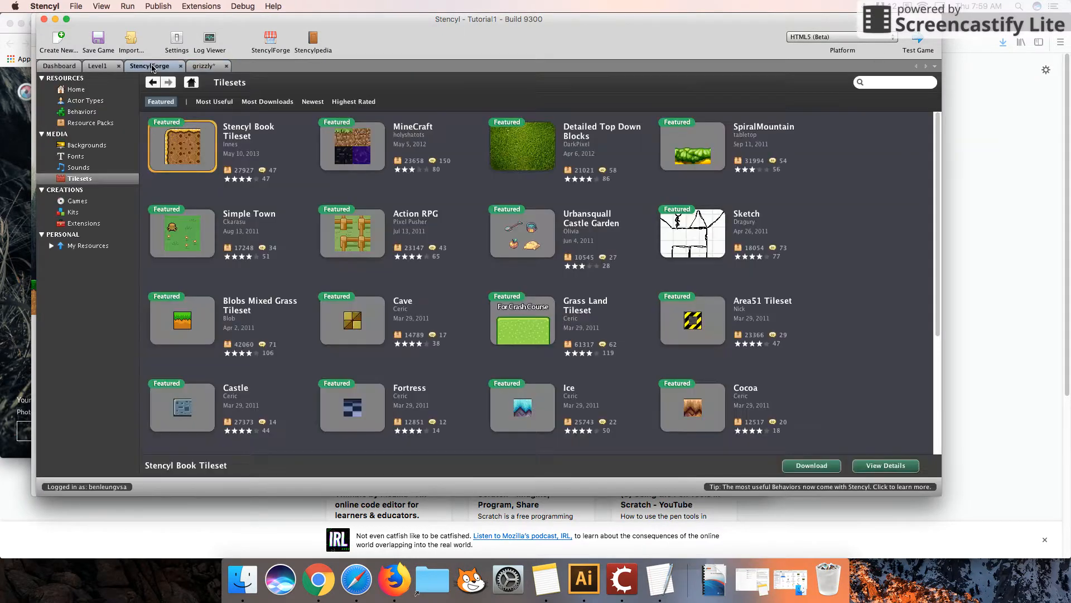
left_click(103, 66)
left_click(908, 82)
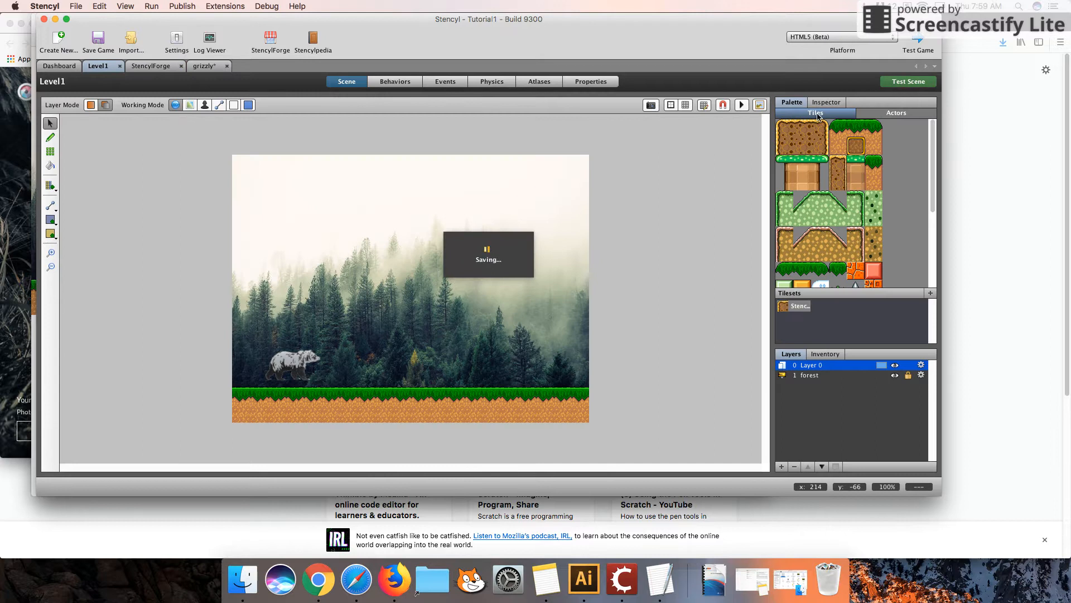